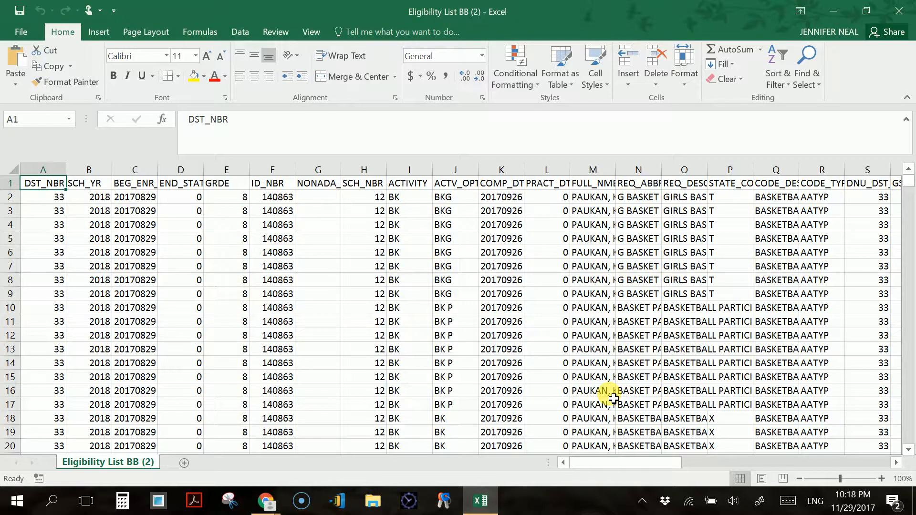
Copy the entire eligibility data table, from cell A1 through its last row and column.
{"action": "key", "text": "ctrl+shift+Down"}
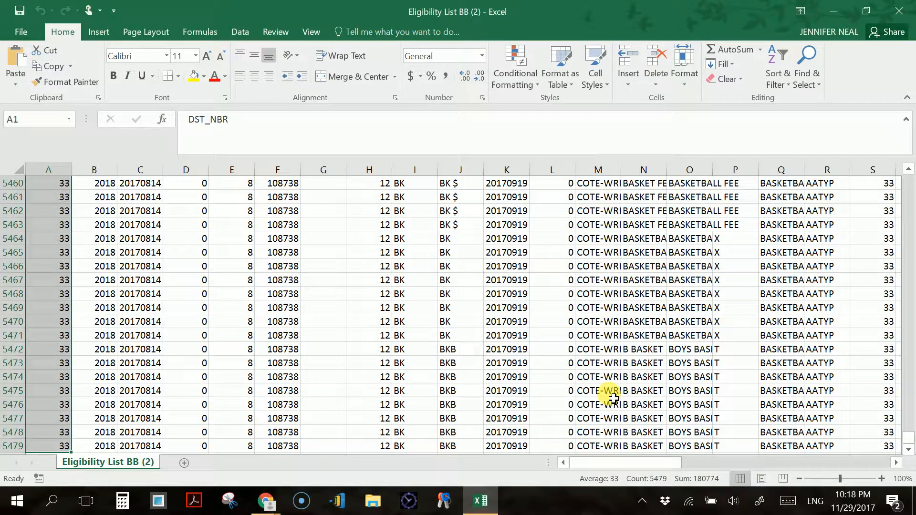
{"action": "key", "text": "ctrl+shift+Right"}
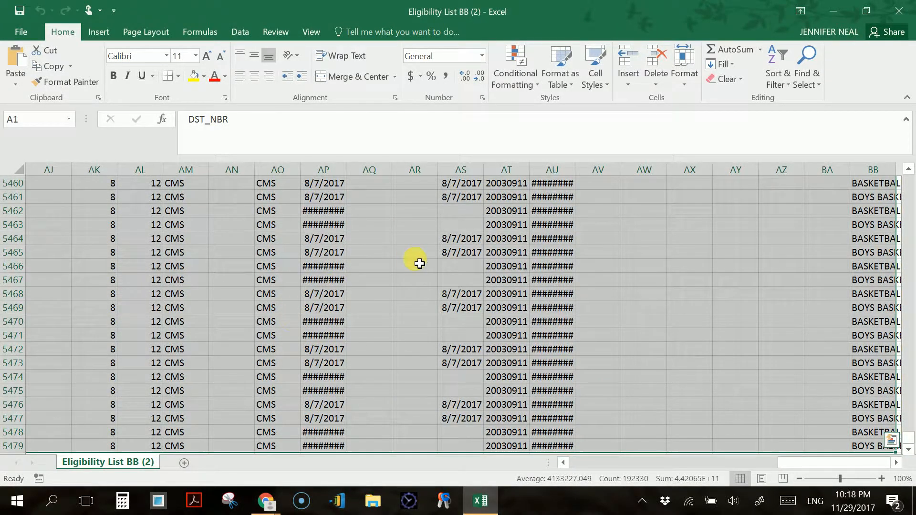
{"action": "right_click", "coordinate": [370, 261]}
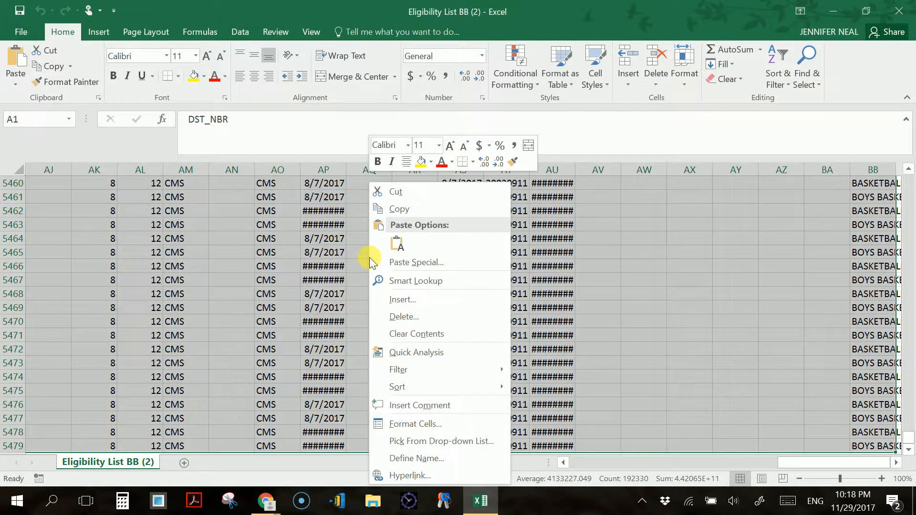
{"action": "left_click", "coordinate": [396, 208]}
{"action": "key", "text": "ctrl+Home"}
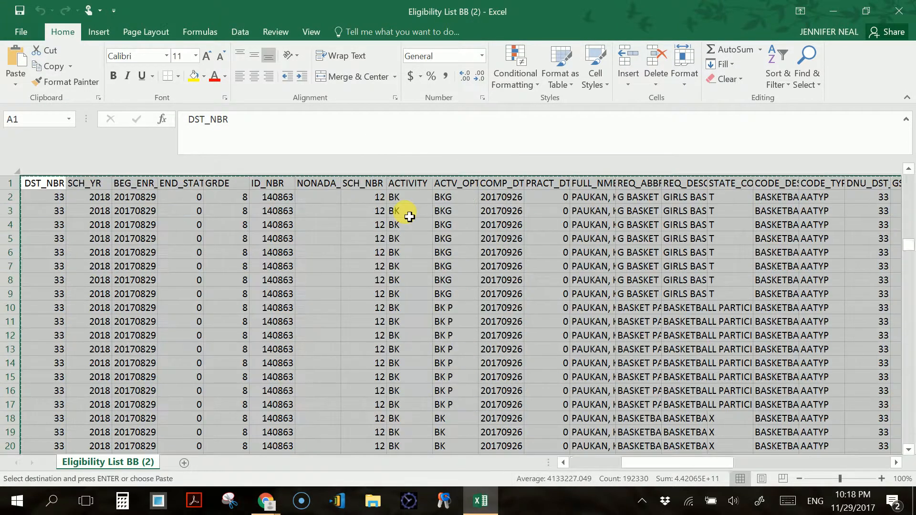
Switch to Chrome and go to the first open blank untitled spreadsheet in Google Sheets.
{"action": "left_click", "coordinate": [262, 506]}
{"action": "left_click", "coordinate": [384, 465]}
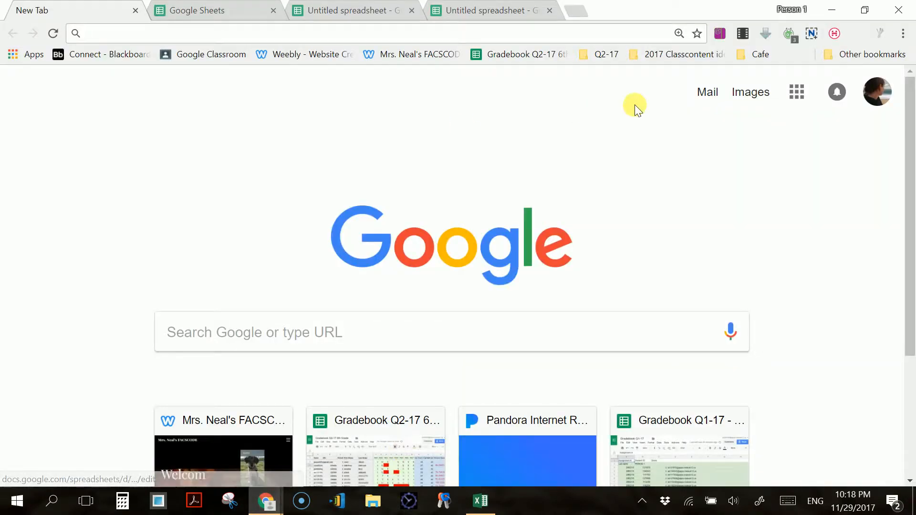
{"action": "left_click", "coordinate": [798, 92]}
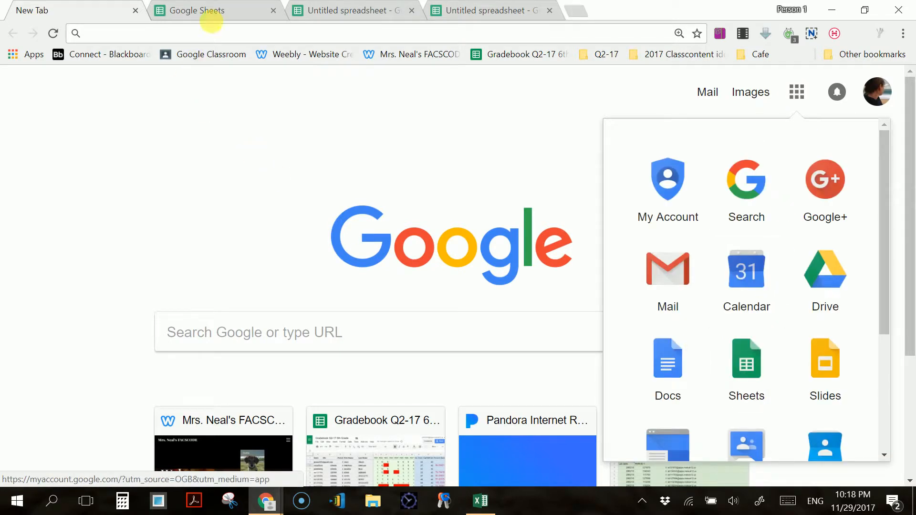
{"action": "left_click", "coordinate": [213, 15]}
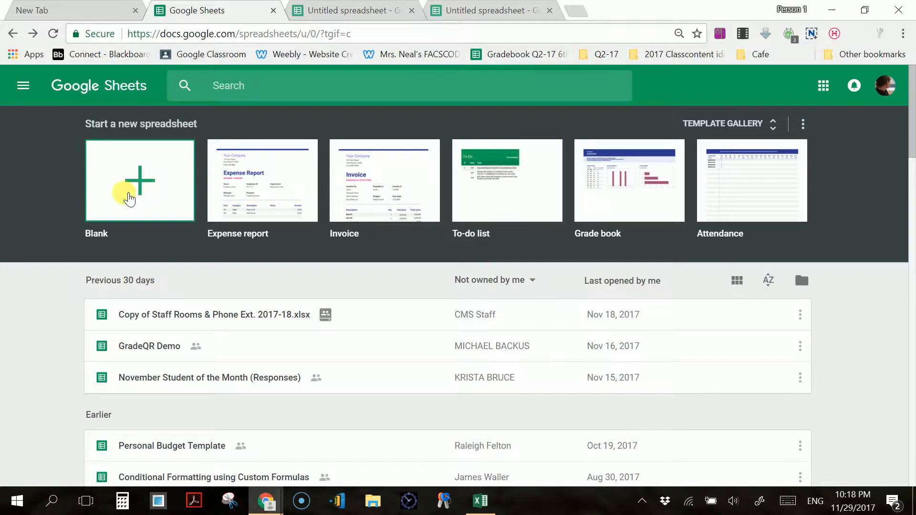
{"action": "left_click", "coordinate": [349, 7]}
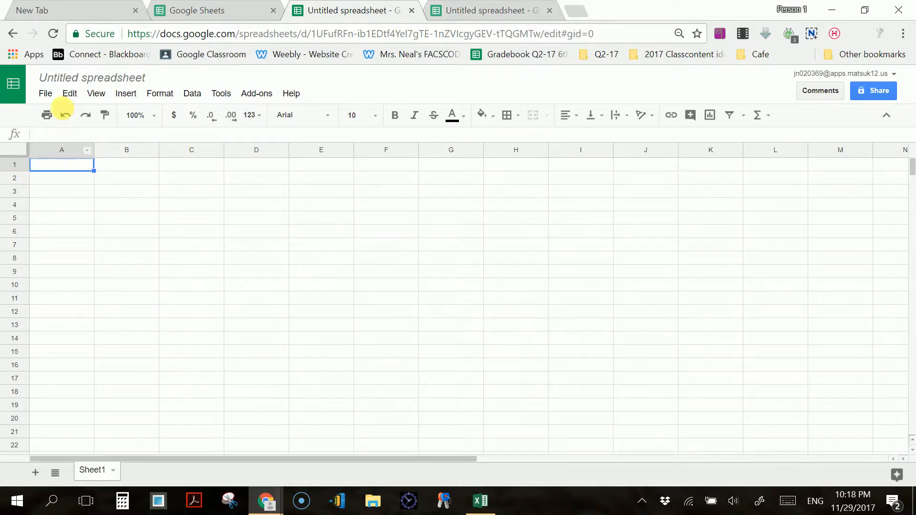
Paste the copied eligibility data into the blank sheet from cell A1 as values only.
{"action": "left_click", "coordinate": [70, 94]}
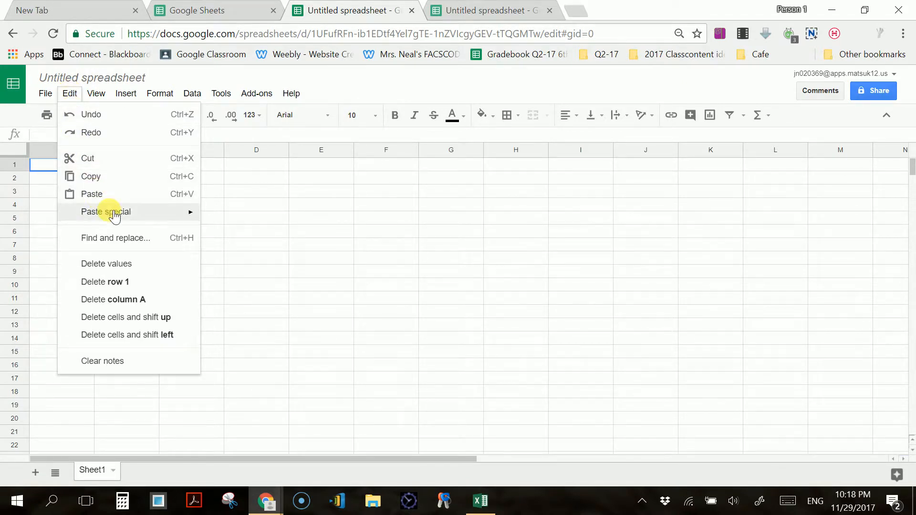
{"action": "mouse_move", "coordinate": [107, 211]}
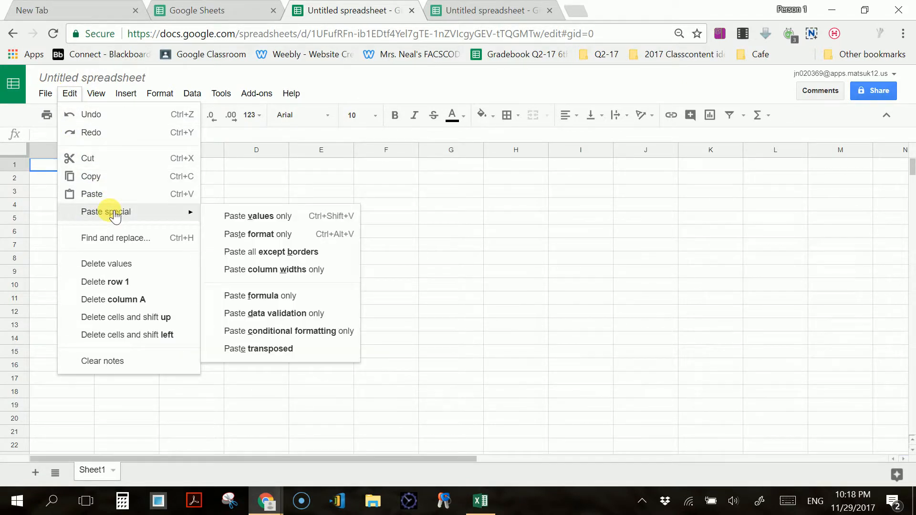
{"action": "left_click", "coordinate": [249, 217]}
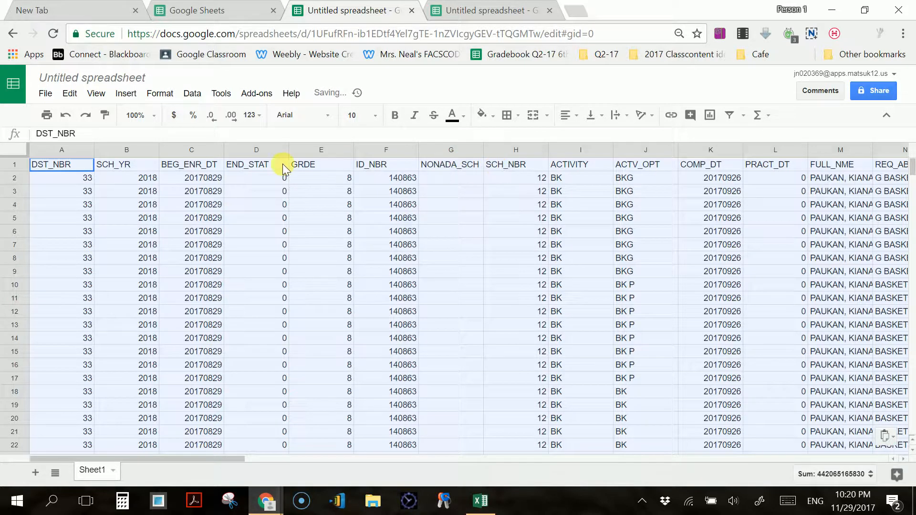
{"action": "left_click", "coordinate": [391, 149]}
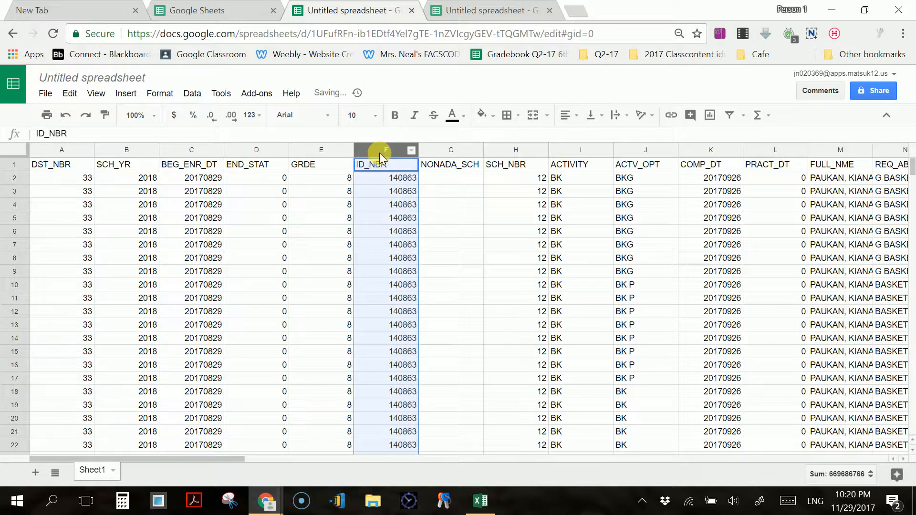
{"action": "key", "text": "ctrl+c"}
{"action": "left_click_drag", "start_coordinate": [386, 166], "coordinate": [46, 164]}
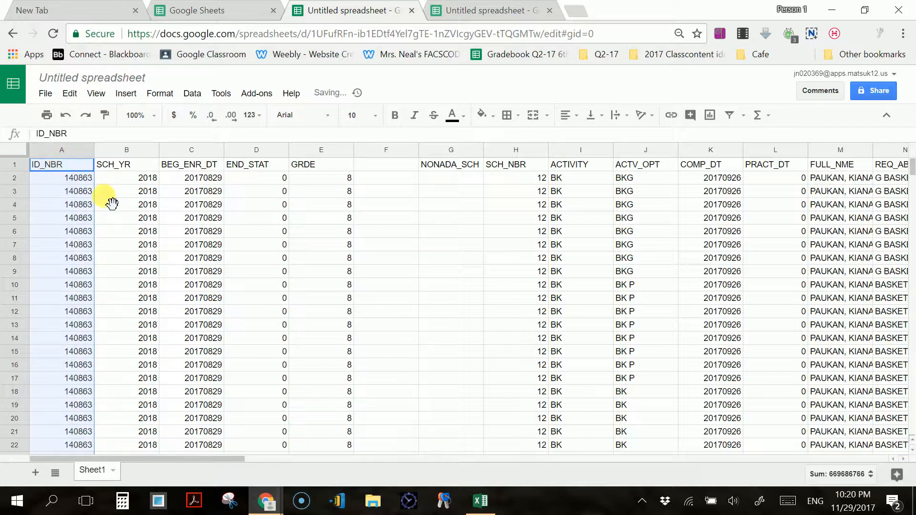
{"action": "left_click", "coordinate": [70, 121]}
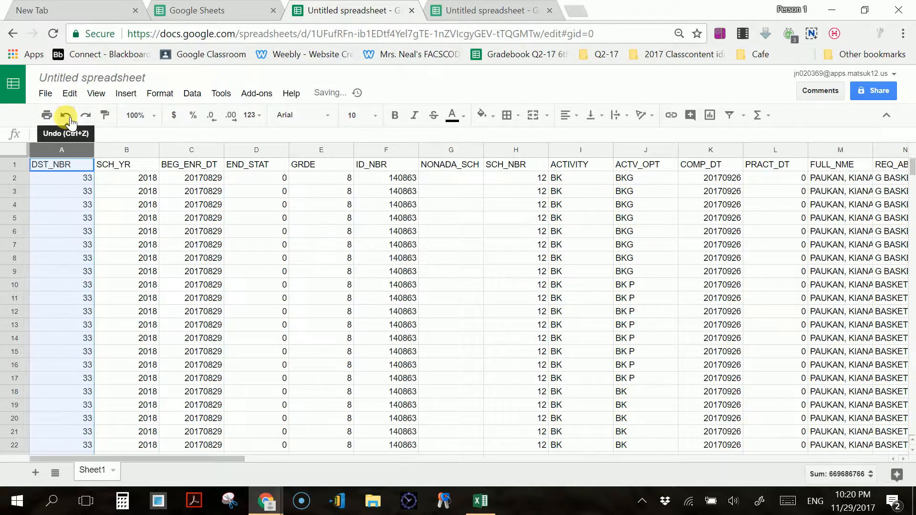
Insert an empty column before DST_NBR and move the ID_NBR column into it as column A.
{"action": "left_click", "coordinate": [61, 150]}
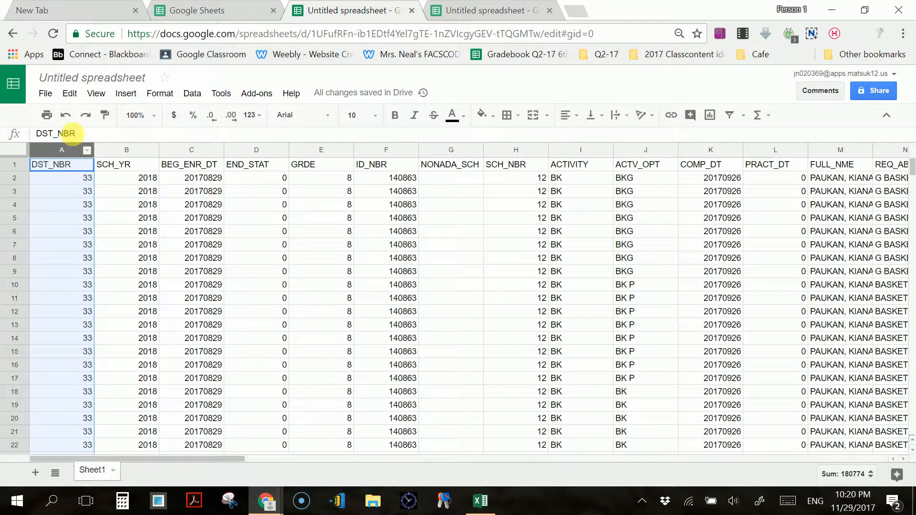
{"action": "left_click", "coordinate": [125, 93]}
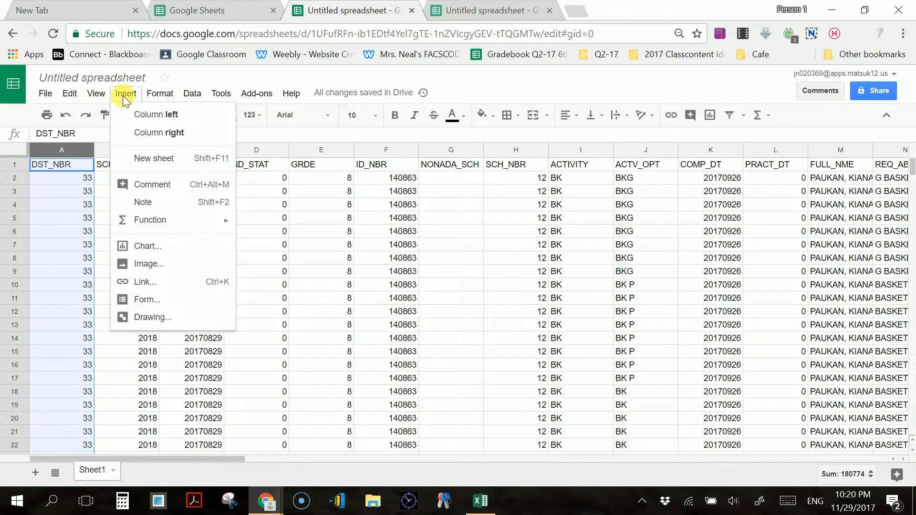
{"action": "left_click", "coordinate": [147, 121]}
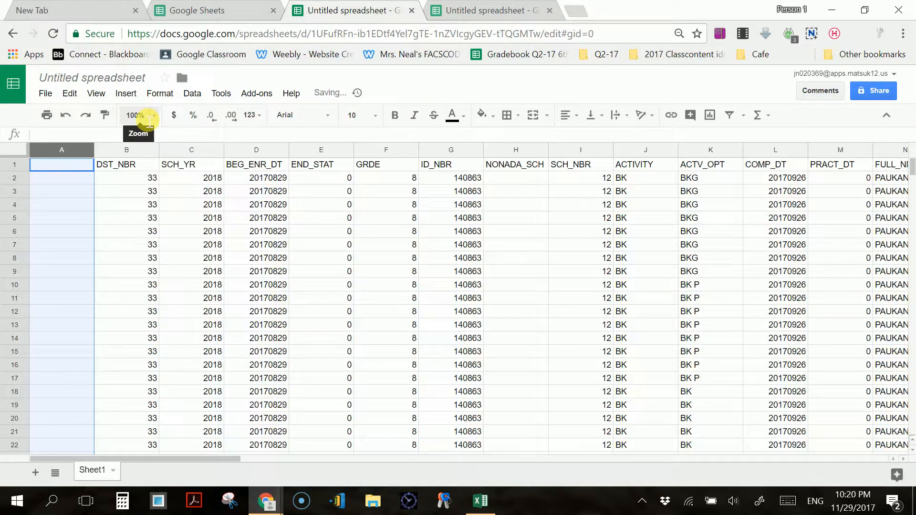
{"action": "left_click", "coordinate": [446, 150]}
{"action": "left_click_drag", "start_coordinate": [444, 157], "coordinate": [82, 159]}
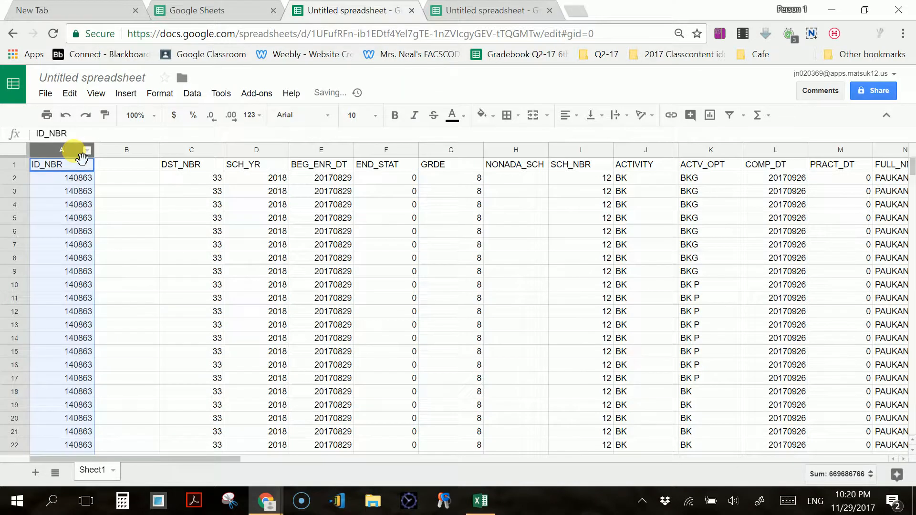
Delete the empty column B between ID_NBR and DST_NBR.
{"action": "left_click", "coordinate": [130, 156]}
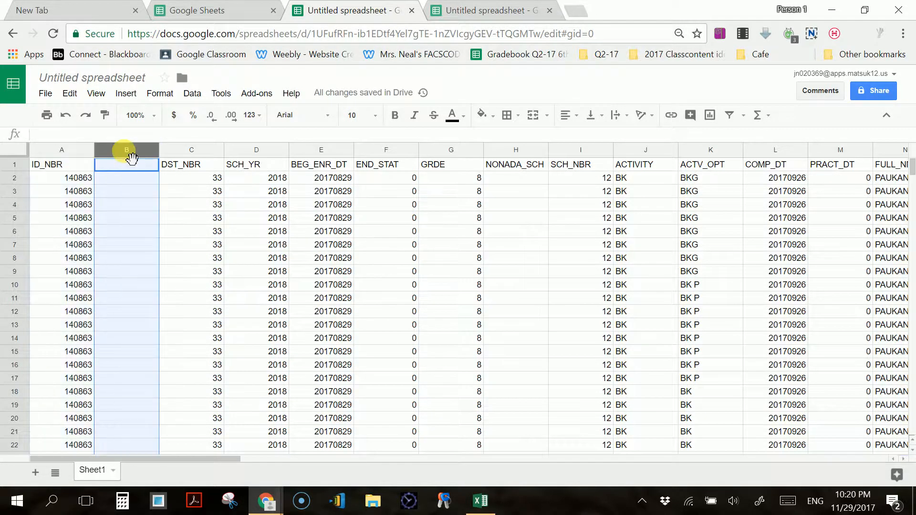
{"action": "right_click", "coordinate": [125, 152]}
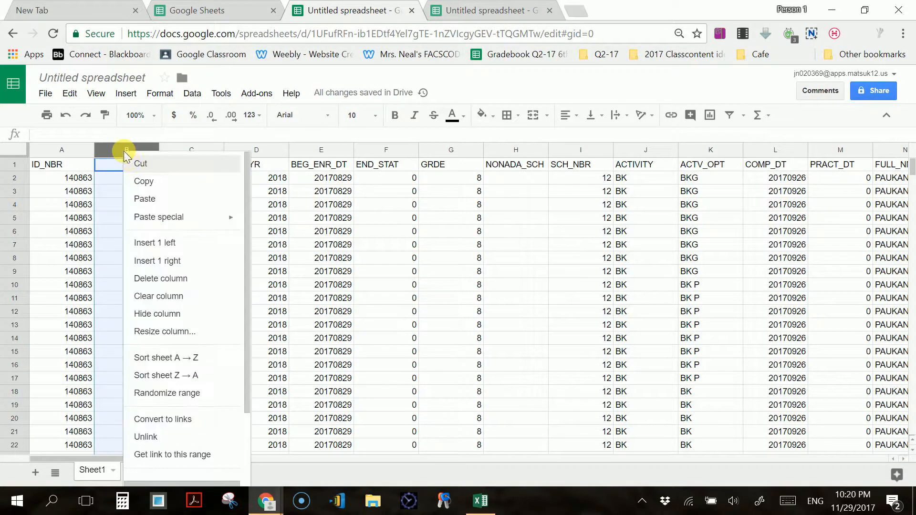
{"action": "left_click", "coordinate": [155, 281]}
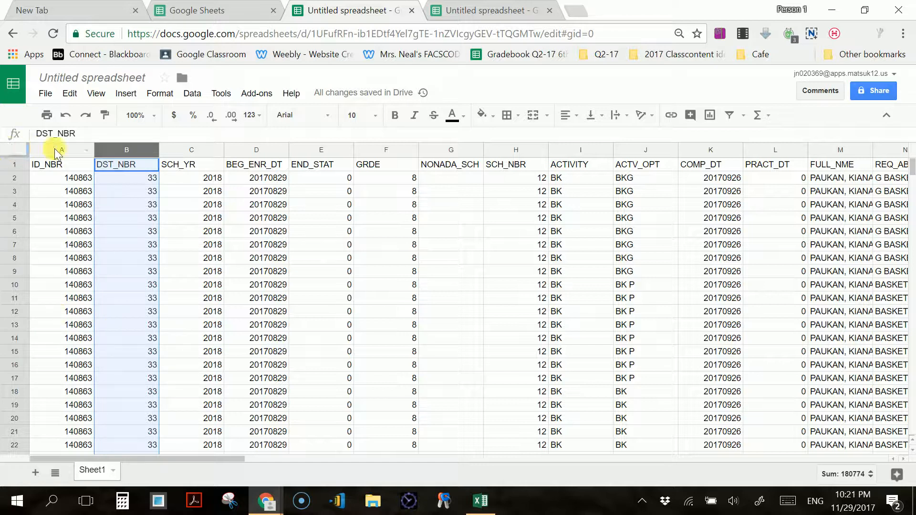
Define a named range called Original that covers the whole sheet, Sheet1!1:5479.
{"action": "left_click", "coordinate": [16, 149]}
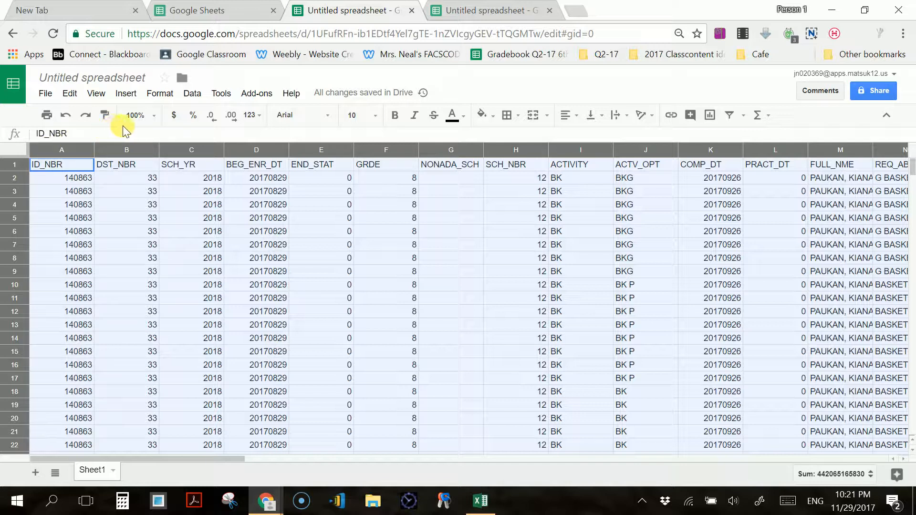
{"action": "left_click", "coordinate": [193, 94]}
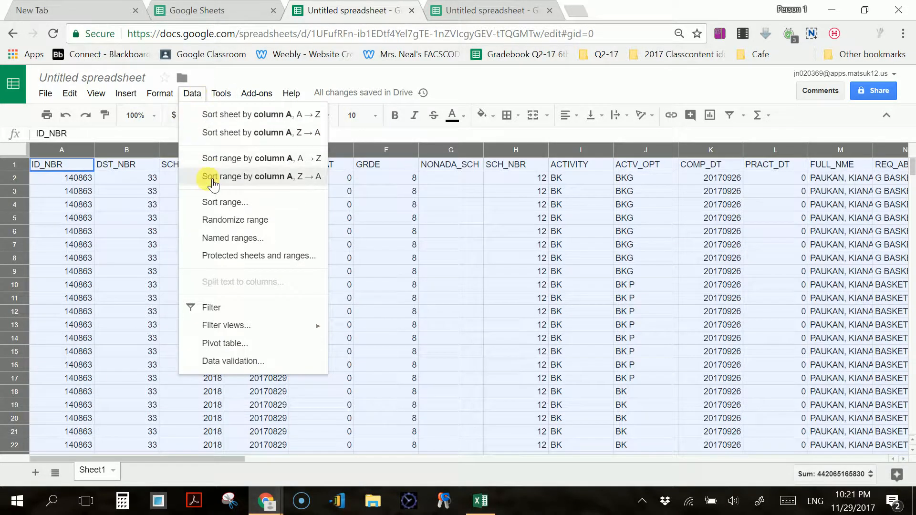
{"action": "left_click", "coordinate": [201, 237]}
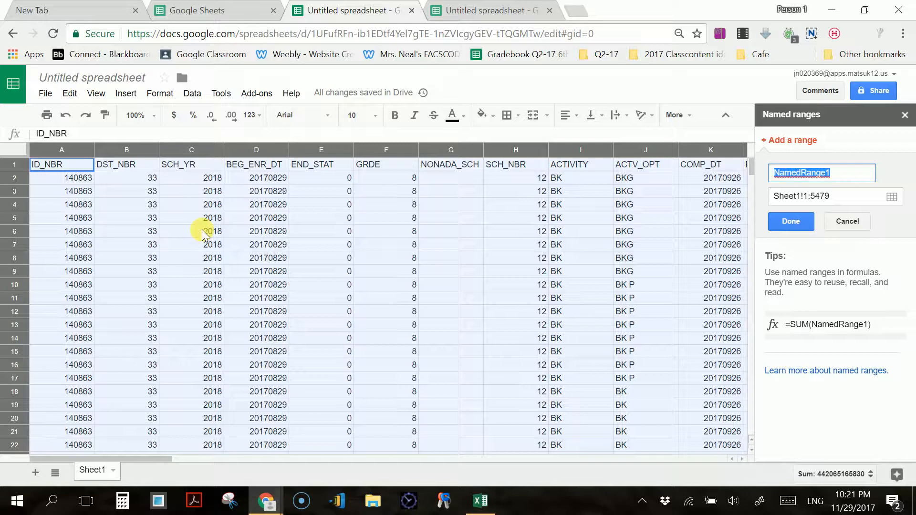
{"action": "type", "text": "Original"}
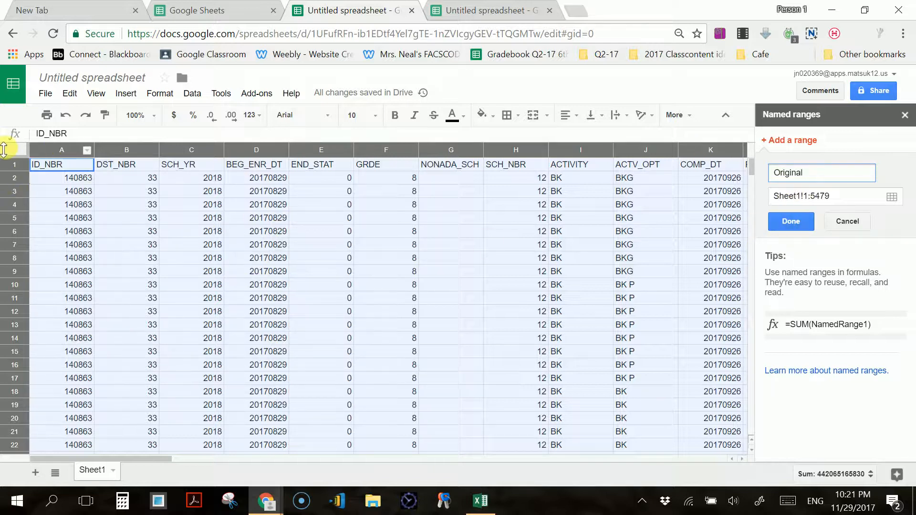
{"action": "left_click", "coordinate": [789, 222]}
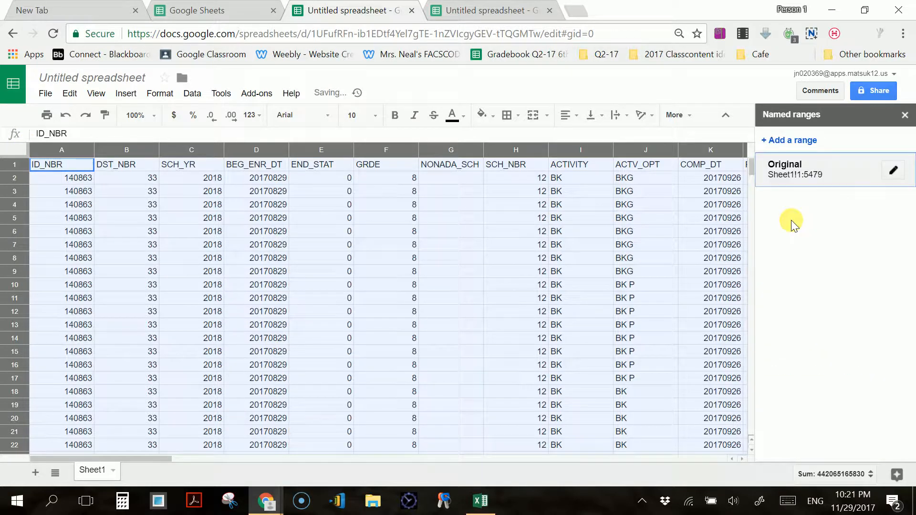
{"action": "left_click", "coordinate": [904, 115]}
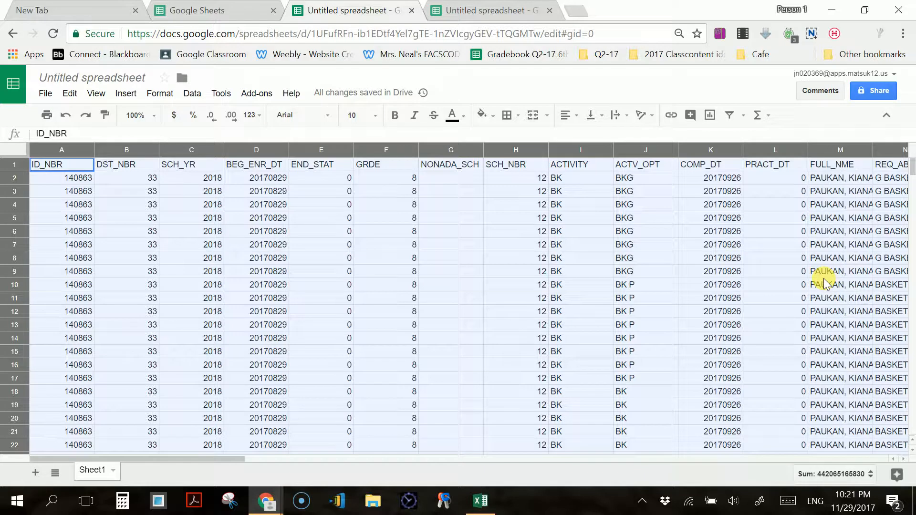
Rename the Sheet1 sheet to Original.
{"action": "right_click", "coordinate": [94, 472]}
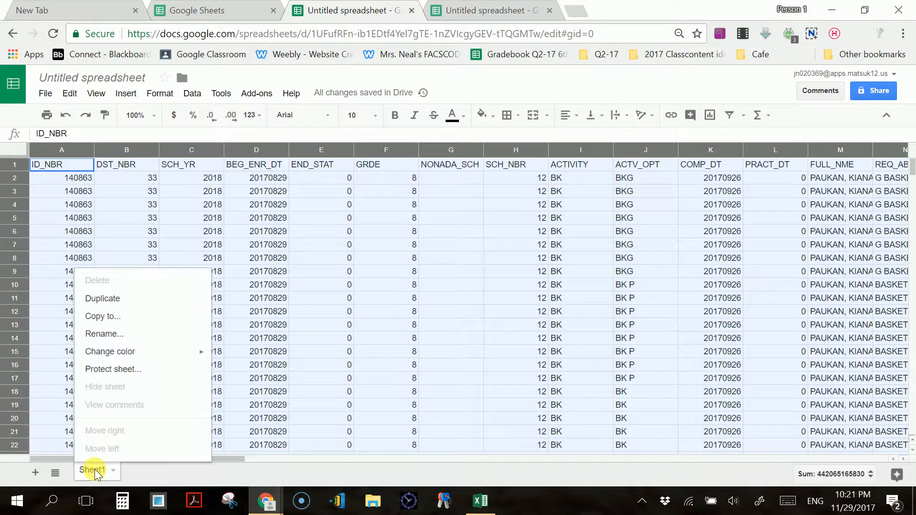
{"action": "left_click", "coordinate": [137, 333]}
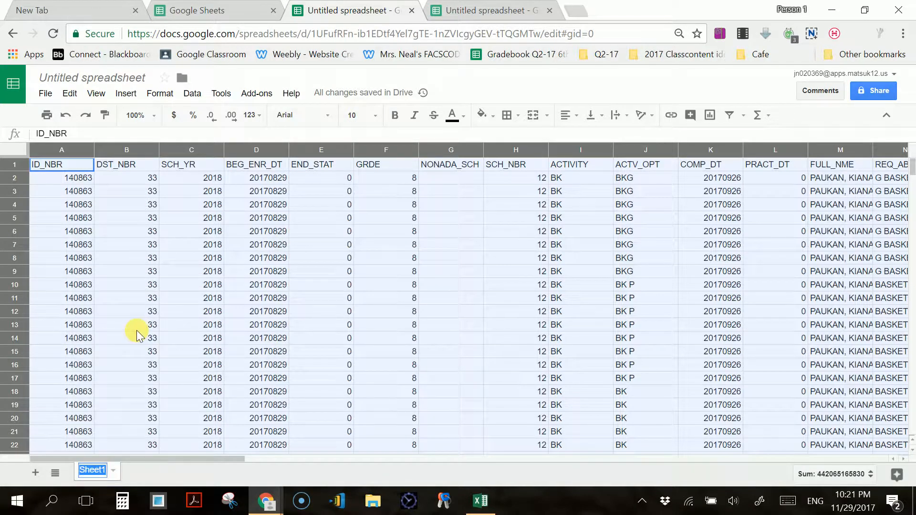
{"action": "type", "text": "Ori"}
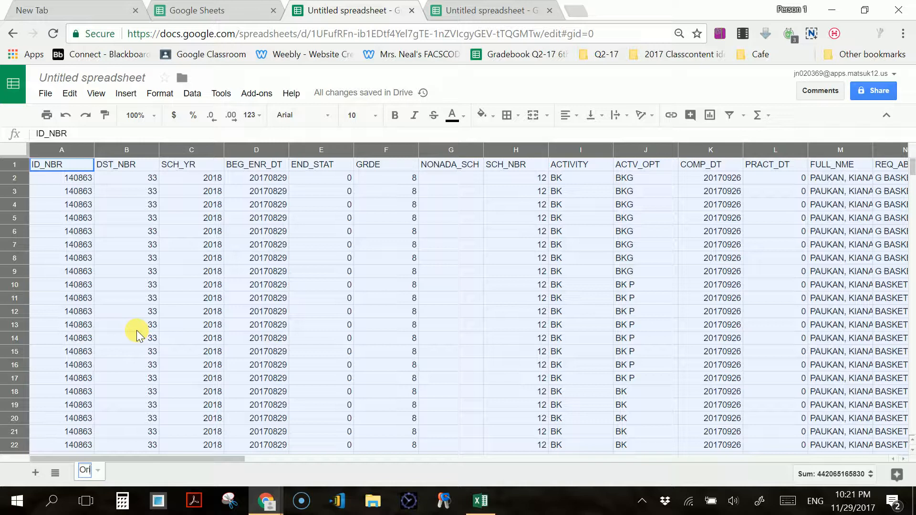
{"action": "type", "text": "ginal"}
{"action": "key", "text": "Return"}
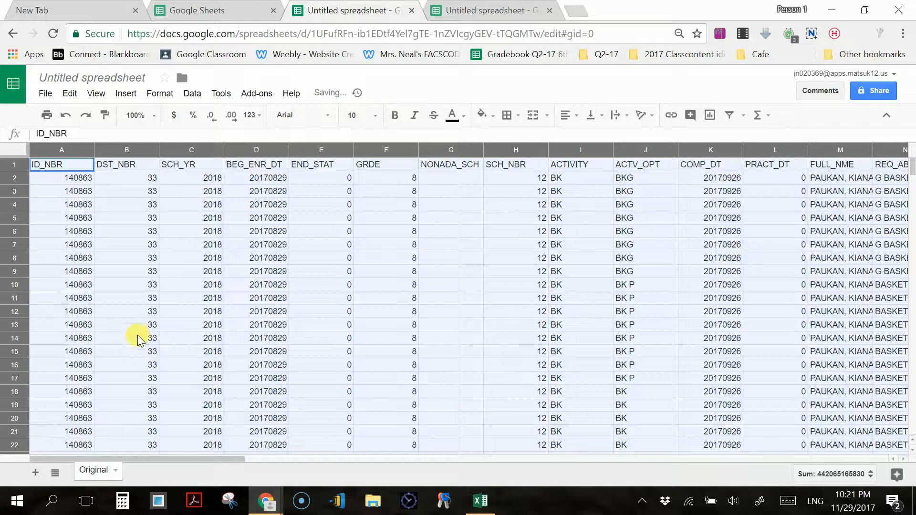
Add a new sheet to the spreadsheet and name it ID.
{"action": "left_click", "coordinate": [35, 472]}
{"action": "right_click", "coordinate": [149, 471]}
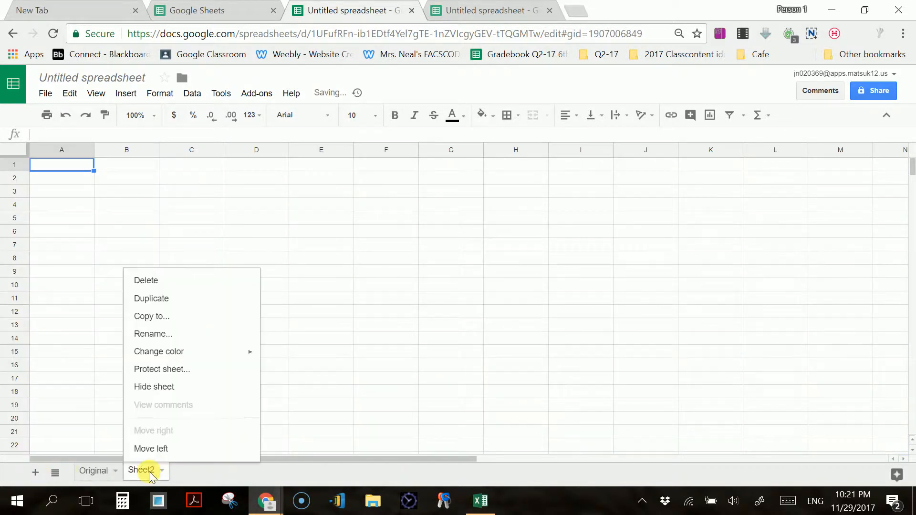
{"action": "left_click", "coordinate": [165, 336]}
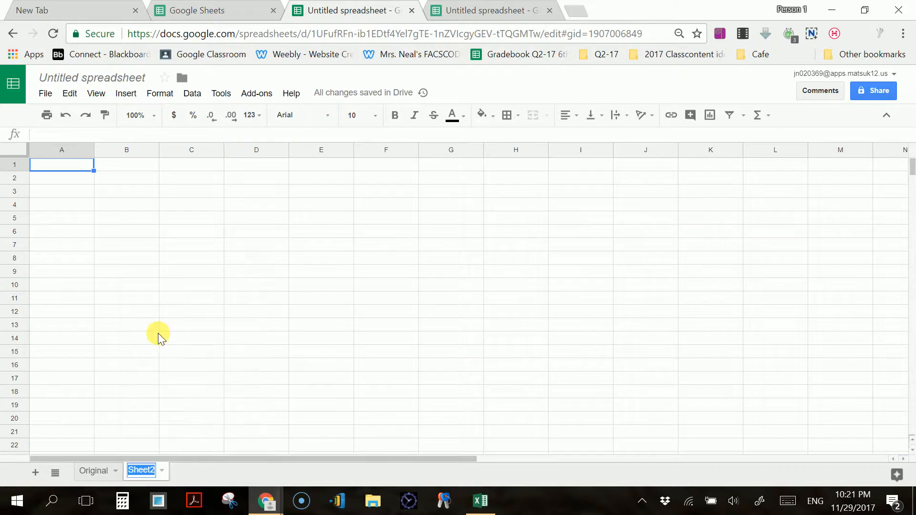
{"action": "type", "text": "ID"}
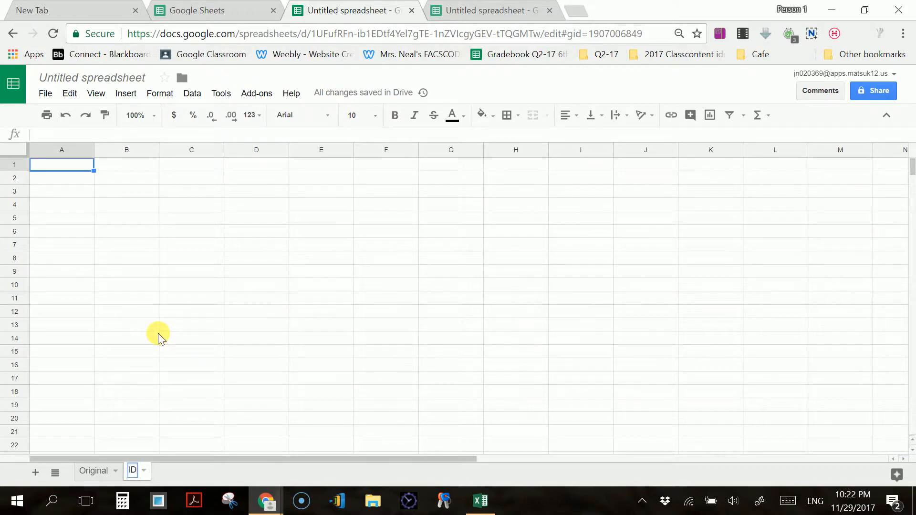
{"action": "key", "text": "Return"}
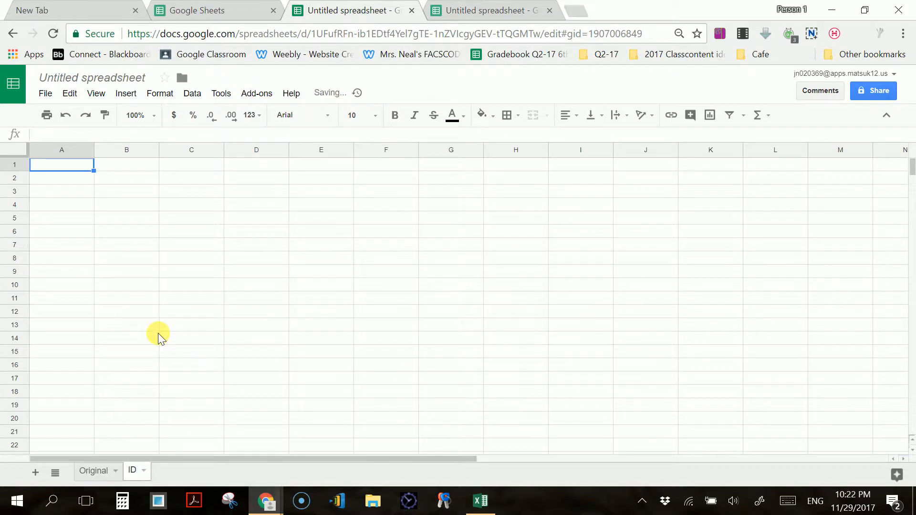
Copy the whole ID_NBR column from the Original sheet into column A of the ID sheet.
{"action": "left_click", "coordinate": [87, 473]}
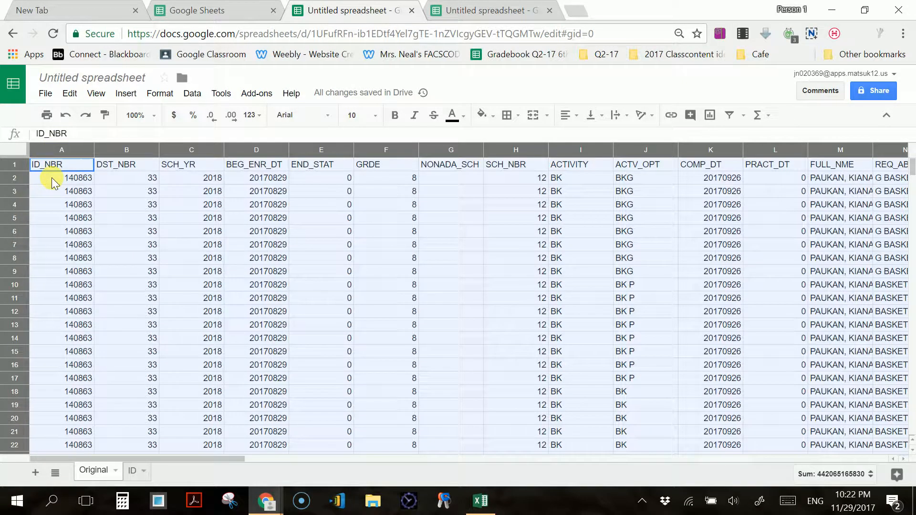
{"action": "key", "text": "ctrl+F7"}
{"action": "left_click", "coordinate": [64, 148]}
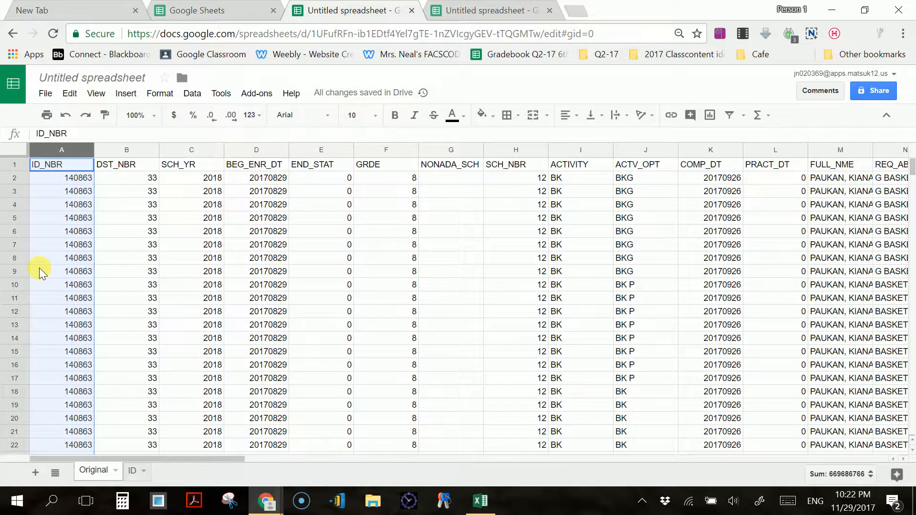
{"action": "key", "text": "ctrl+c"}
{"action": "left_click", "coordinate": [134, 471]}
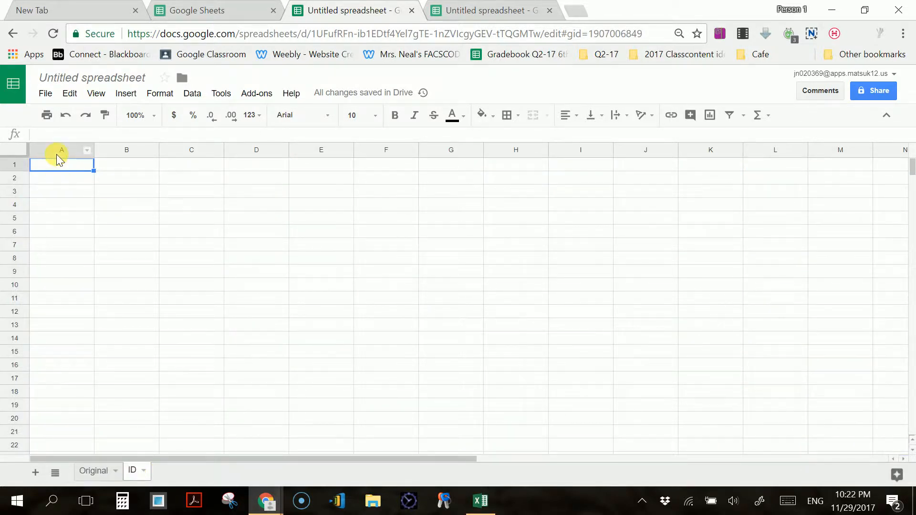
{"action": "key", "text": "ctrl+v"}
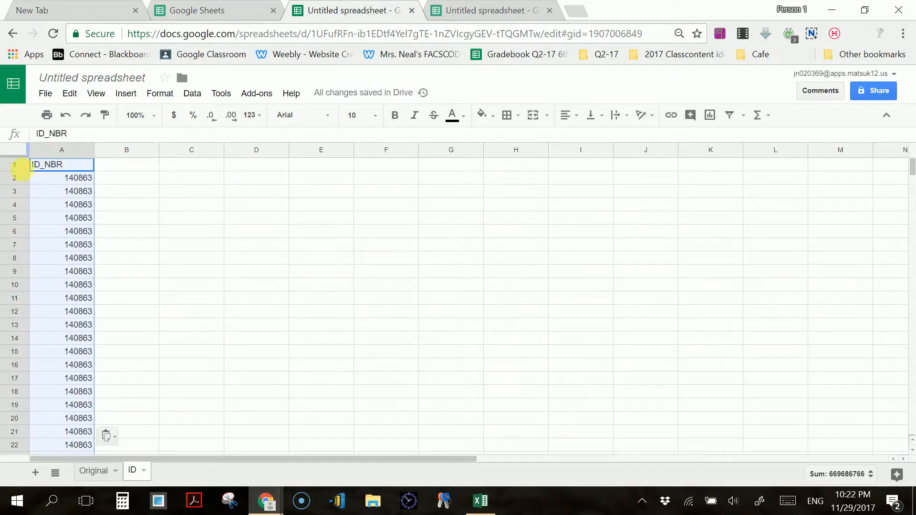
Freeze the ID sheet up to row 1 so the ID_NBR header stays in place.
{"action": "left_click", "coordinate": [14, 164]}
{"action": "right_click", "coordinate": [14, 165]}
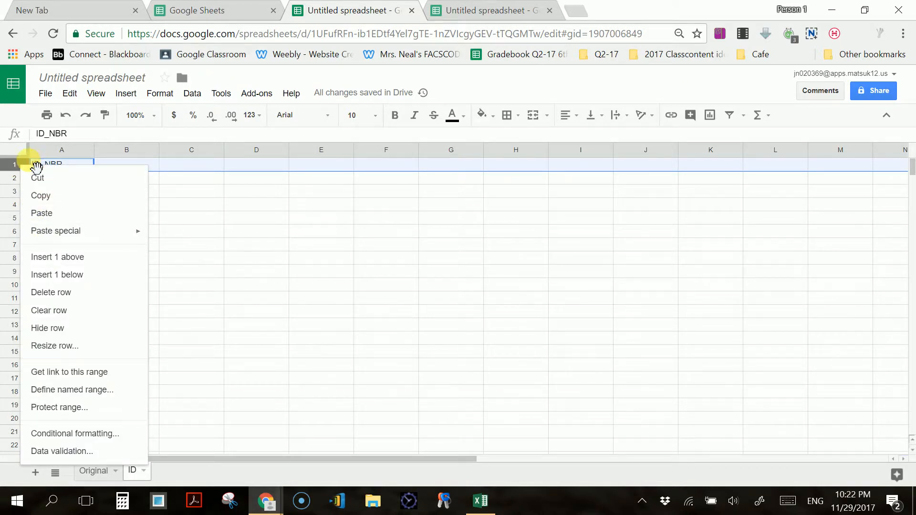
{"action": "left_click", "coordinate": [14, 168]}
{"action": "left_click", "coordinate": [94, 94]}
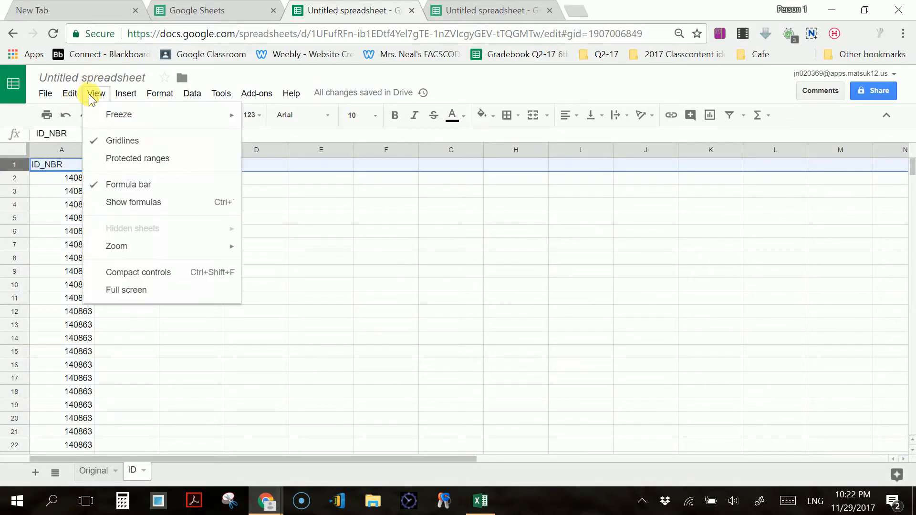
{"action": "mouse_move", "coordinate": [102, 119]}
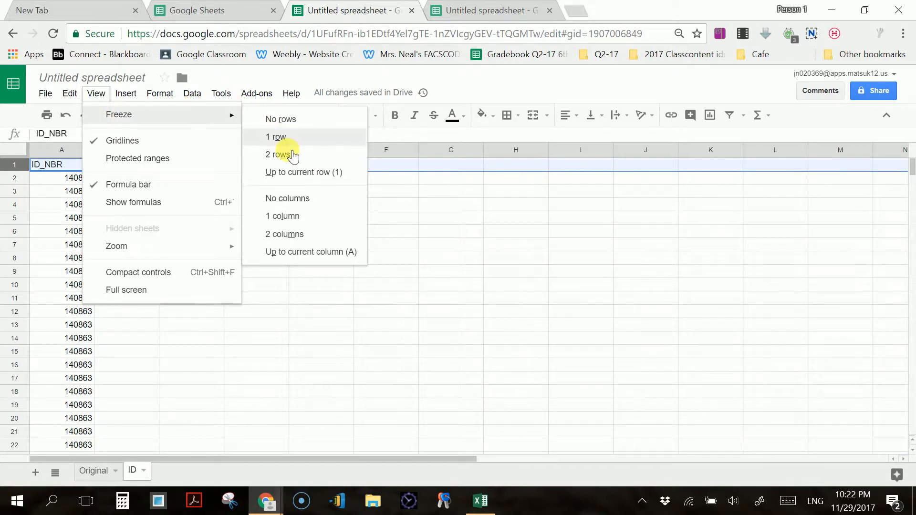
{"action": "left_click", "coordinate": [291, 173]}
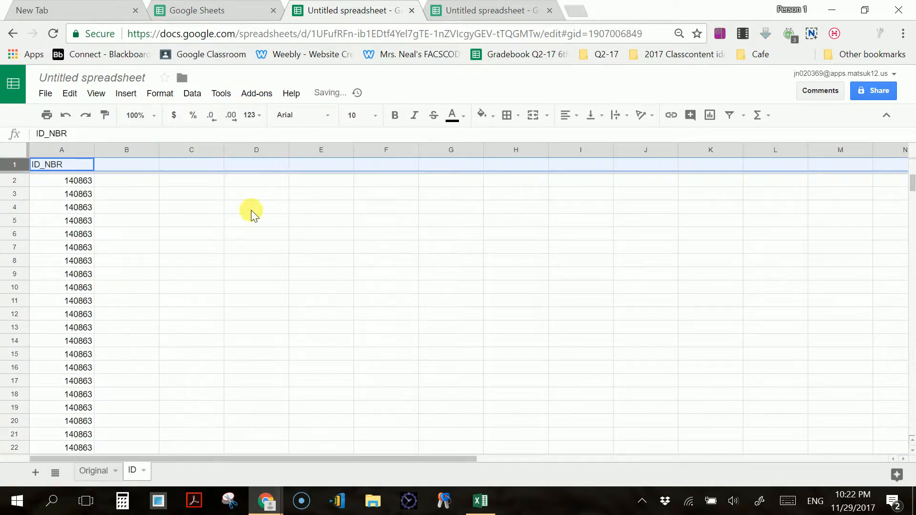
Start a Remove Duplicates search on range A1:A5479 of the ID sheet, with the backup copy of the sheet turned off.
{"action": "left_click", "coordinate": [86, 181]}
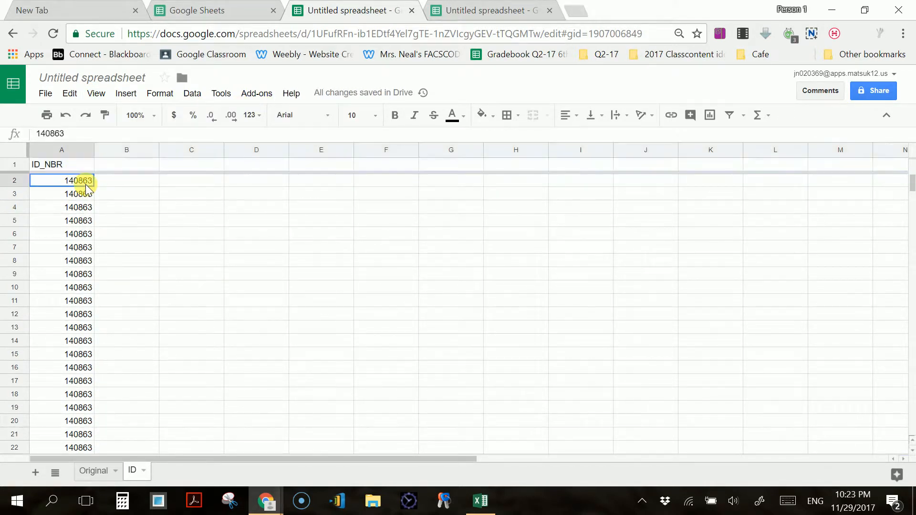
{"action": "left_click", "coordinate": [71, 151]}
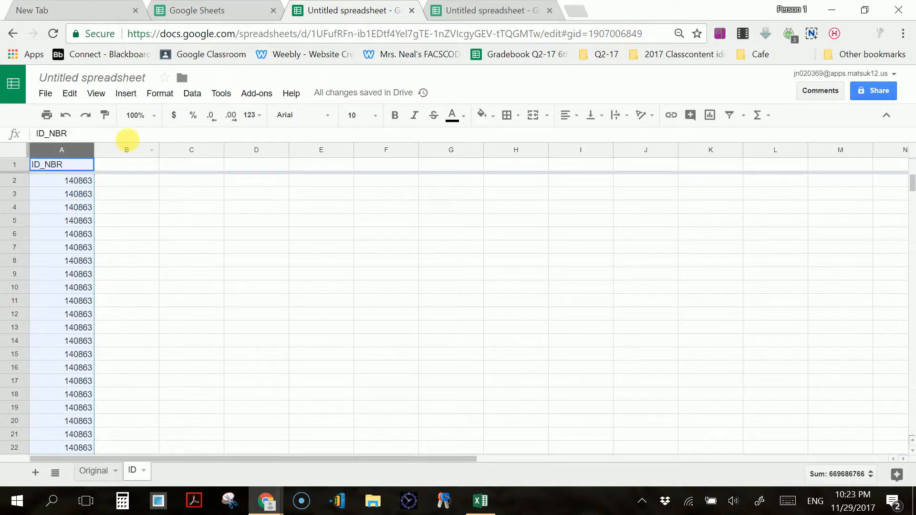
{"action": "left_click", "coordinate": [257, 94]}
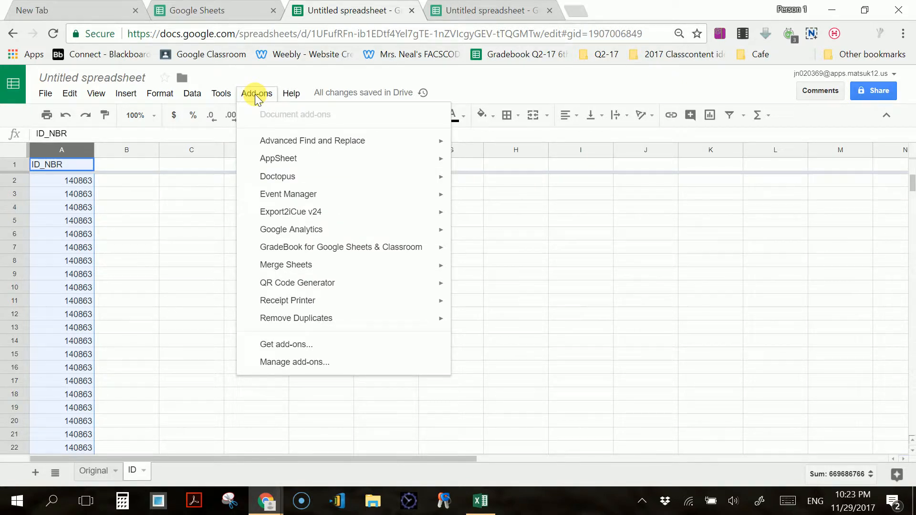
{"action": "mouse_move", "coordinate": [294, 319]}
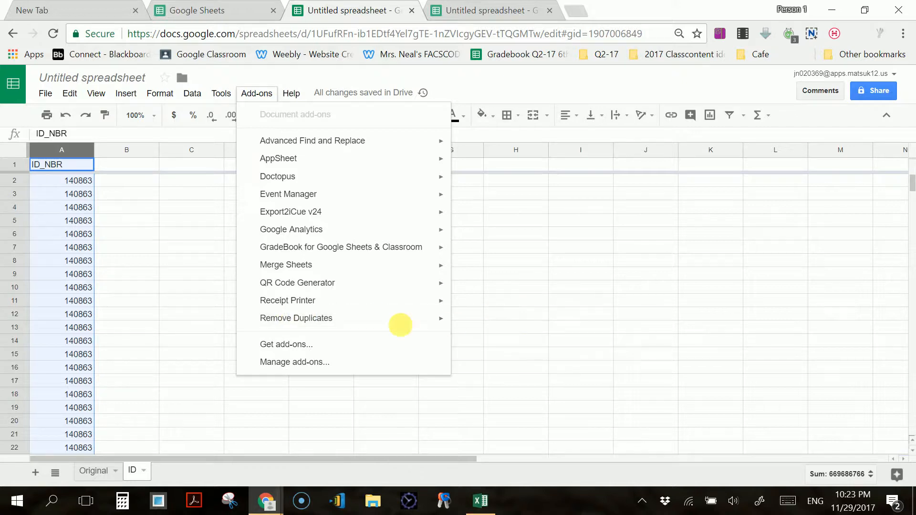
{"action": "mouse_move", "coordinate": [400, 323]}
{"action": "left_click", "coordinate": [481, 324]}
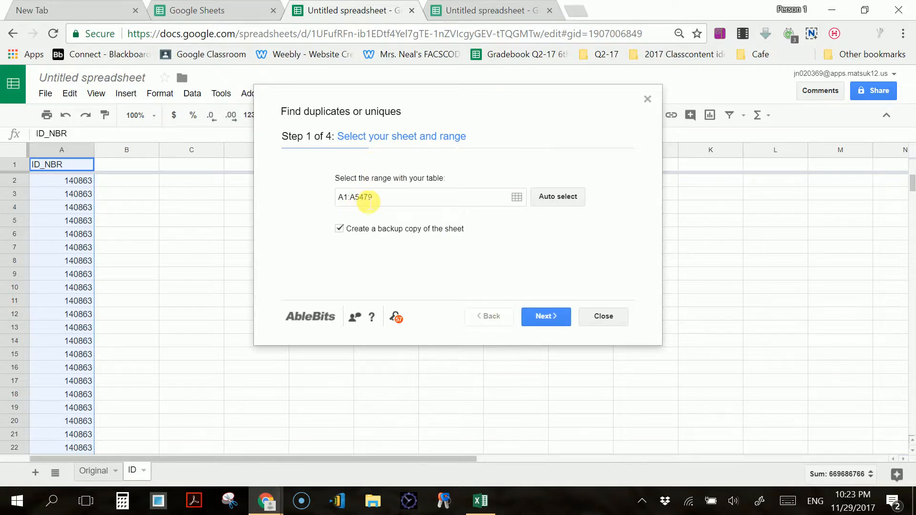
{"action": "left_click", "coordinate": [338, 228]}
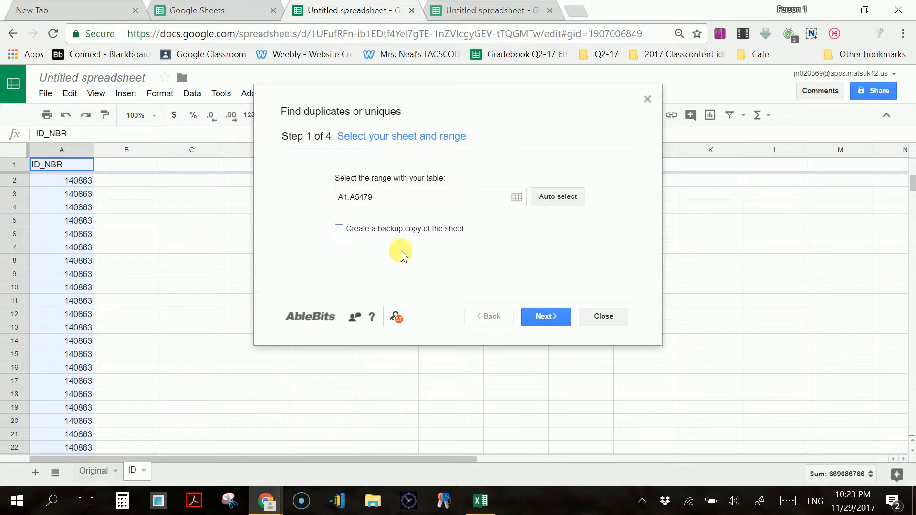
{"action": "left_click", "coordinate": [551, 313]}
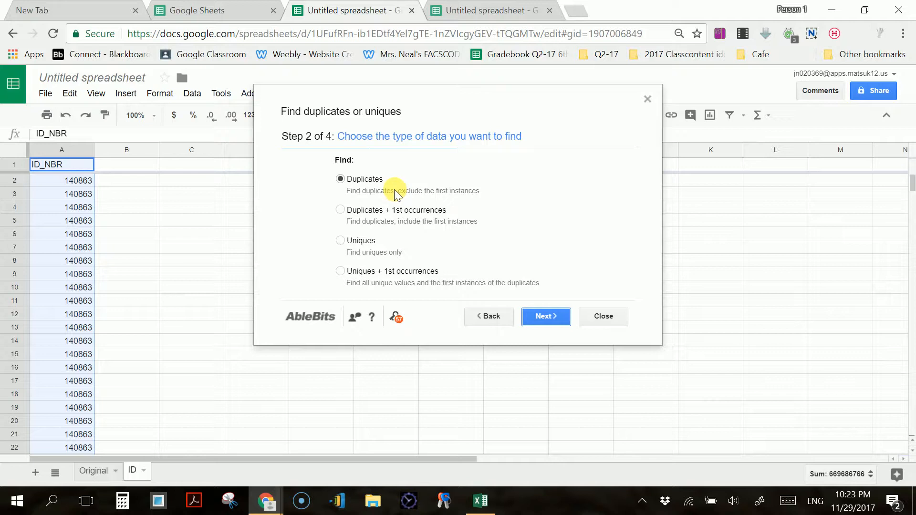
Find duplicates in the ID_NBR column, excluding first instances and treating it as having a header, and delete those rows within the selection.
{"action": "left_click", "coordinate": [537, 315]}
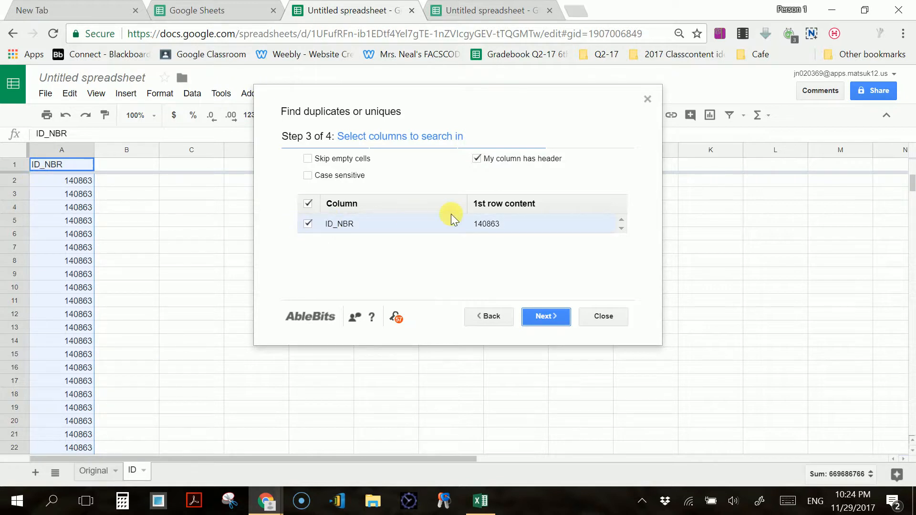
{"action": "left_click", "coordinate": [477, 159]}
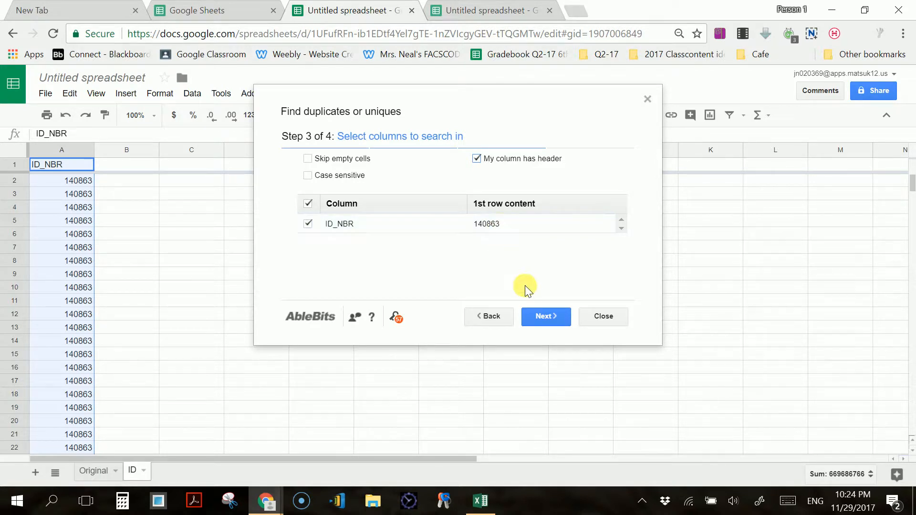
{"action": "left_click", "coordinate": [543, 316]}
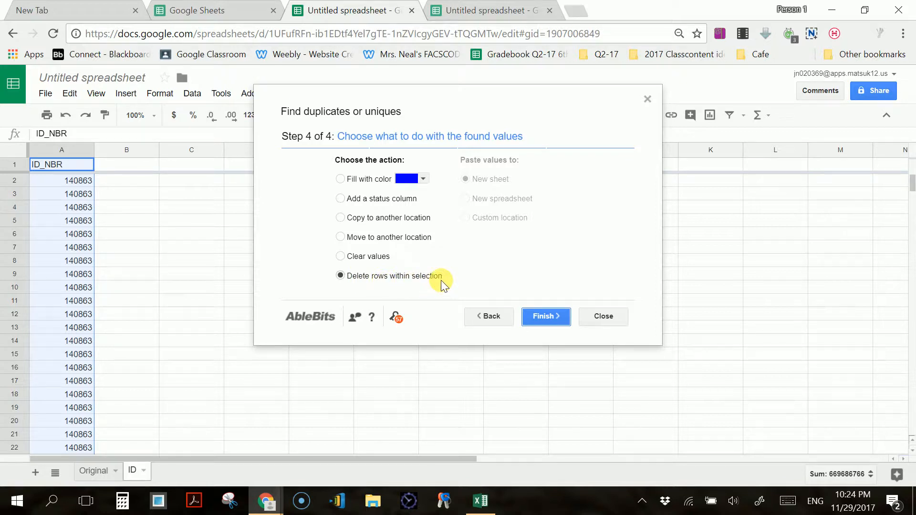
{"action": "left_click", "coordinate": [542, 316]}
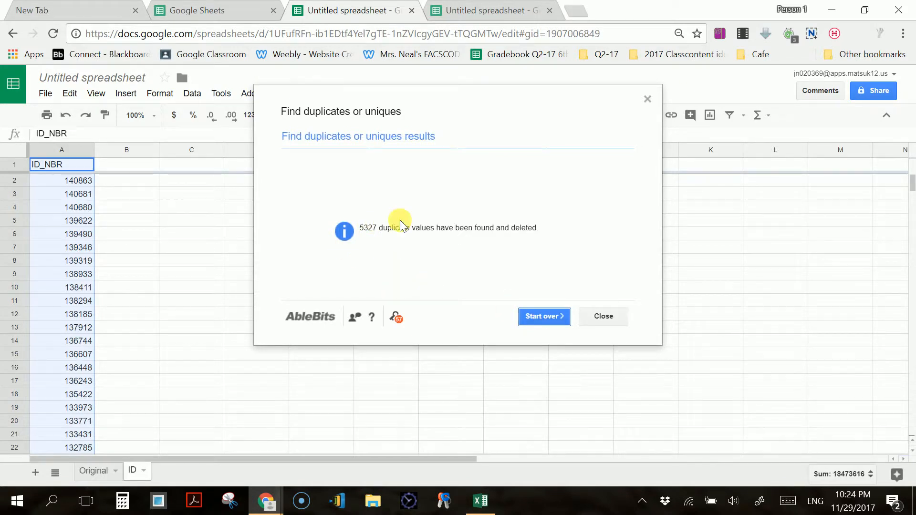
{"action": "left_click", "coordinate": [603, 317]}
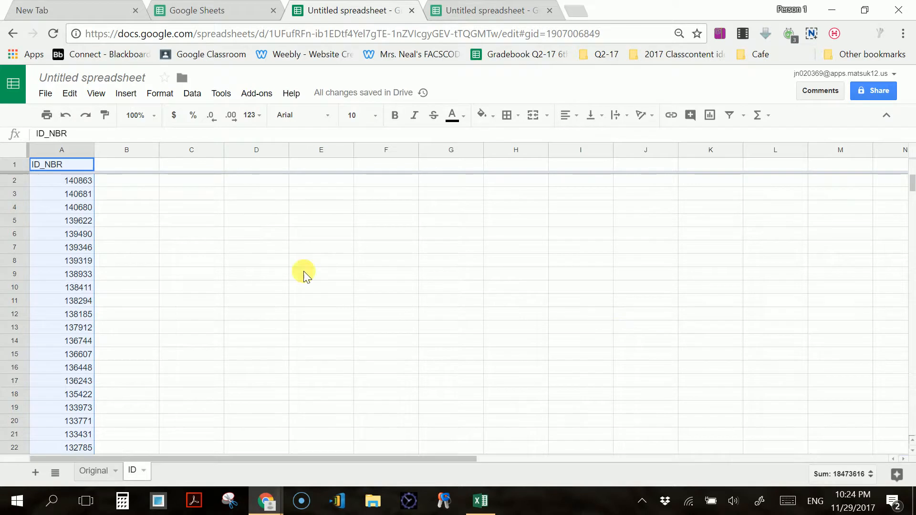
Duplicate the ID sheet and rename the copy Final sheet.
{"action": "scroll", "coordinate": [101, 229], "scroll_direction": "down", "scroll_amount": 20}
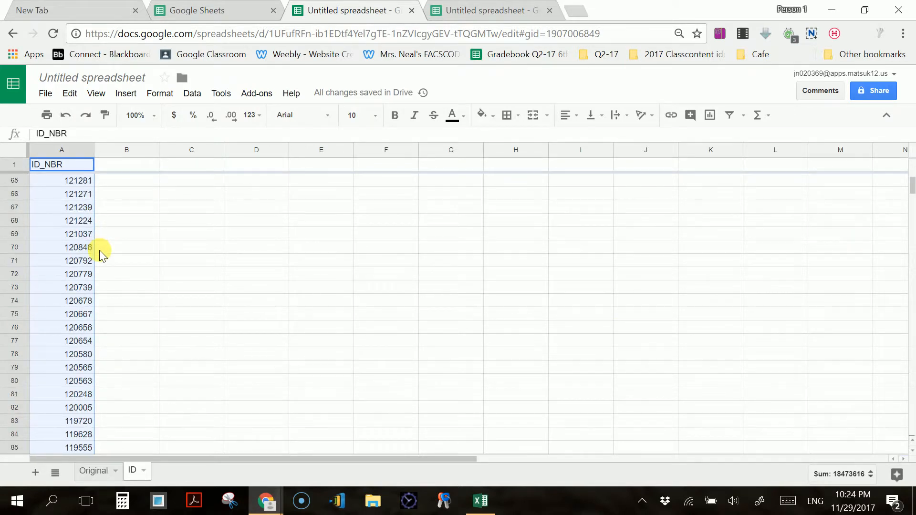
{"action": "scroll", "coordinate": [99, 253], "scroll_direction": "down", "scroll_amount": 13}
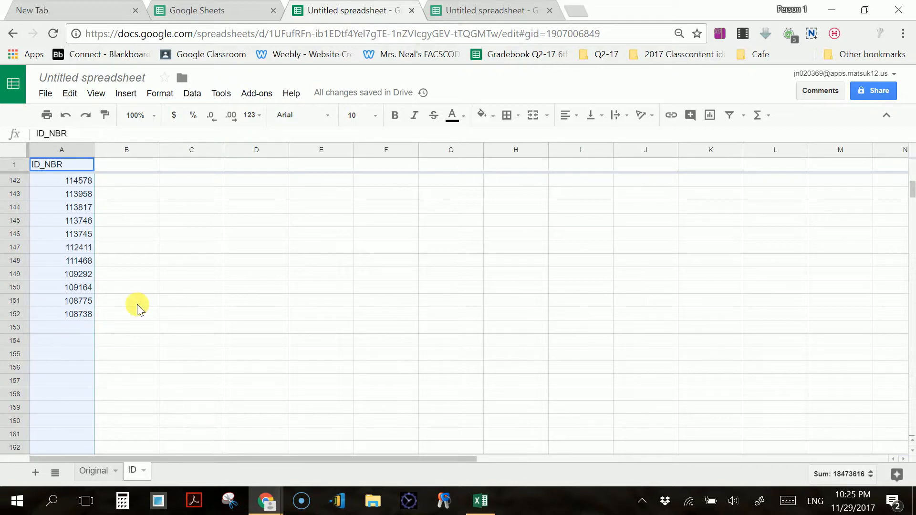
{"action": "scroll", "coordinate": [127, 306], "scroll_direction": "up", "scroll_amount": 17}
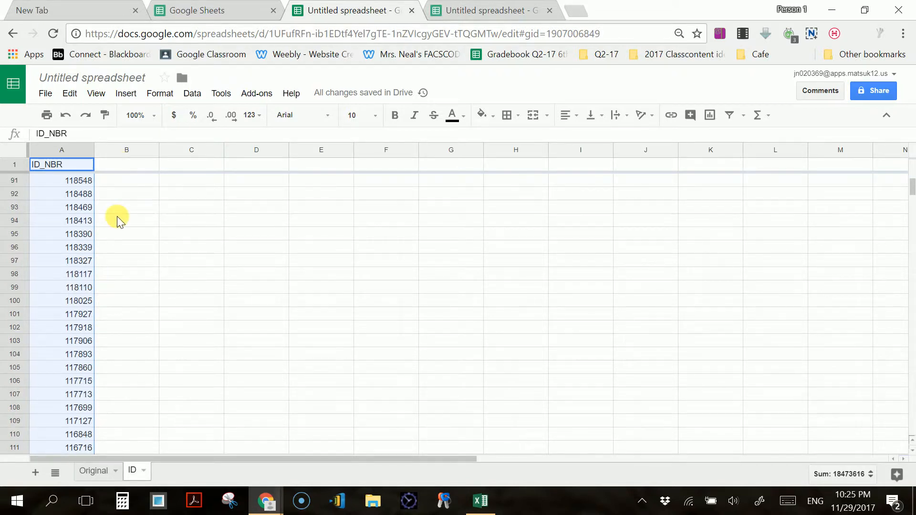
{"action": "scroll", "coordinate": [118, 214], "scroll_direction": "up", "scroll_amount": 20}
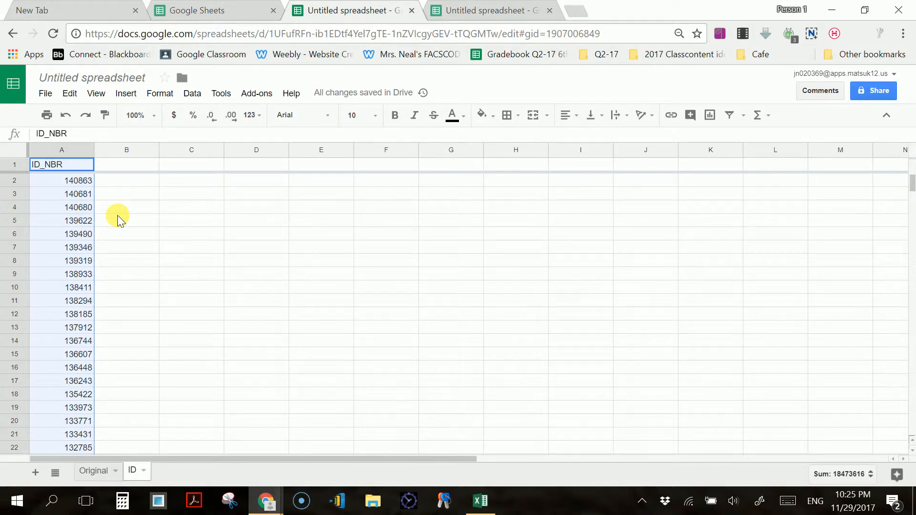
{"action": "right_click", "coordinate": [134, 473]}
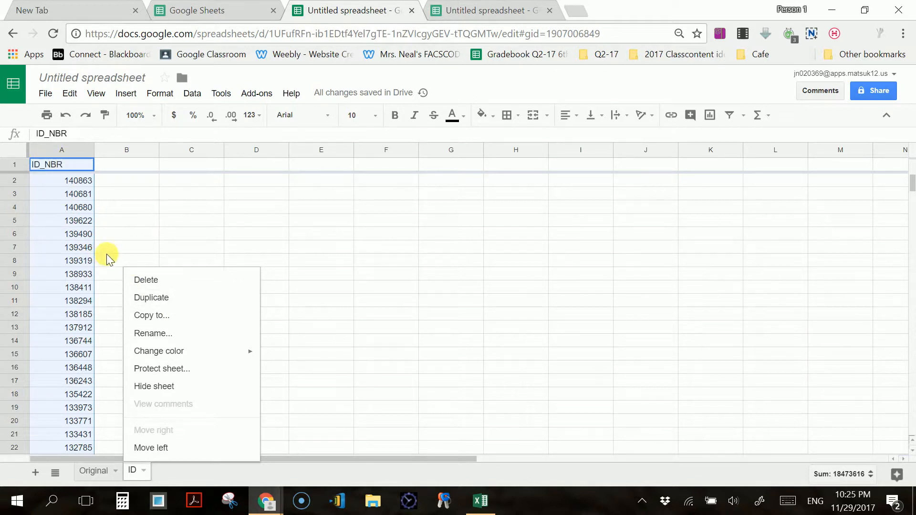
{"action": "left_click", "coordinate": [147, 296]}
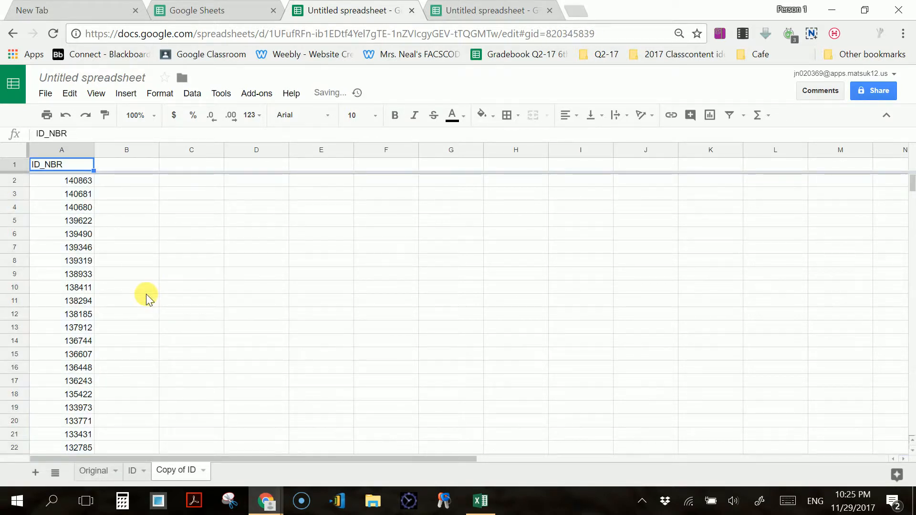
{"action": "right_click", "coordinate": [182, 473]}
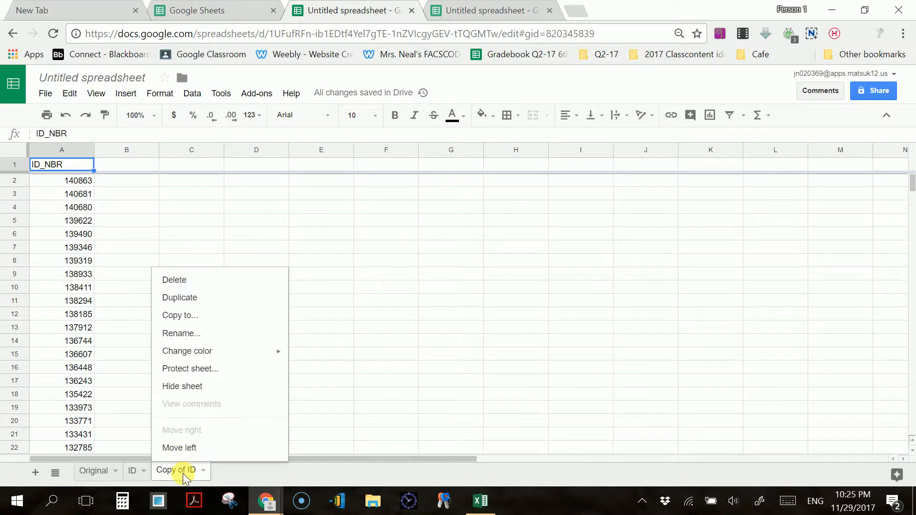
{"action": "left_click", "coordinate": [204, 342]}
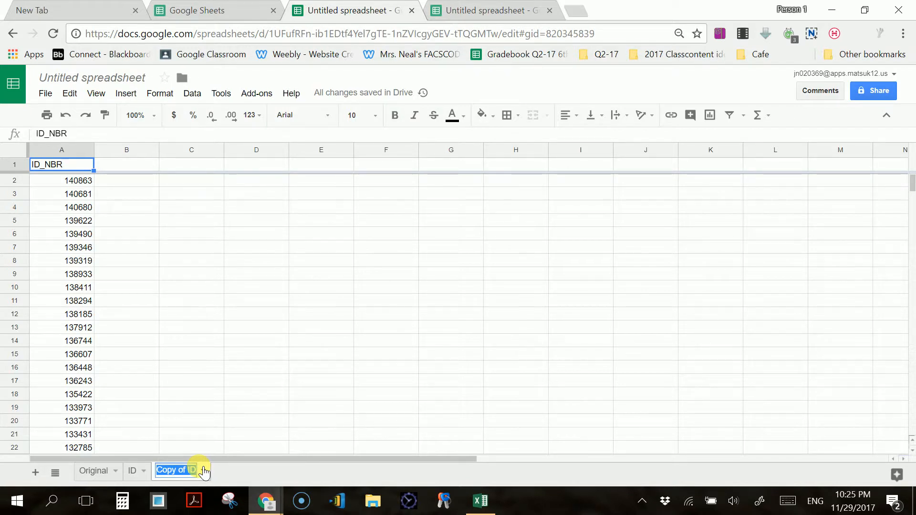
{"action": "type", "text": "Final sheet"}
{"action": "key", "text": "Return"}
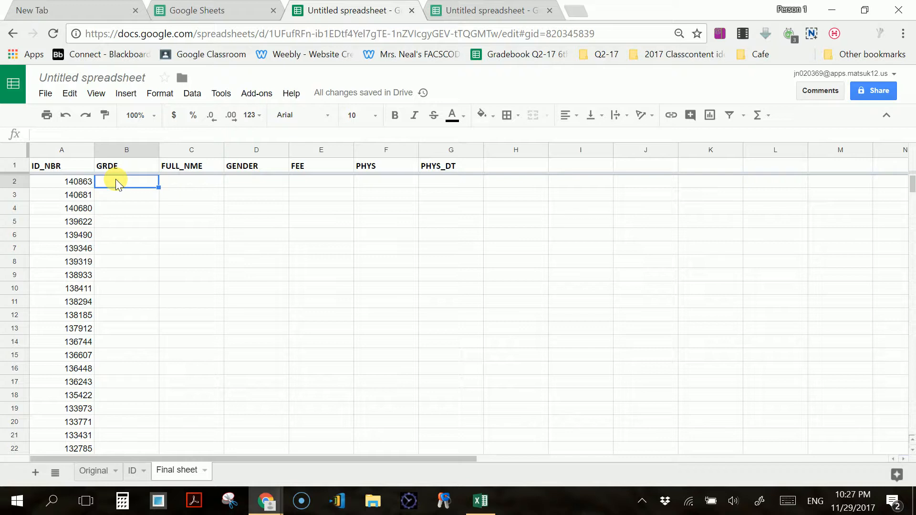
Enter =IFERROR(VLOOKUP(A2,Original,6,FALSE),0) in cell B2 and fill it down the GRDE column.
{"action": "type", "text": "="}
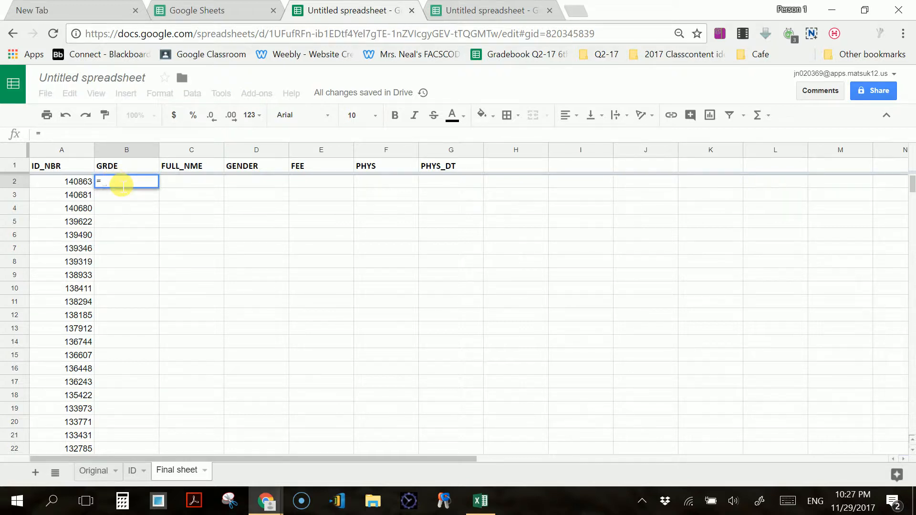
{"action": "type", "text": "IFER"}
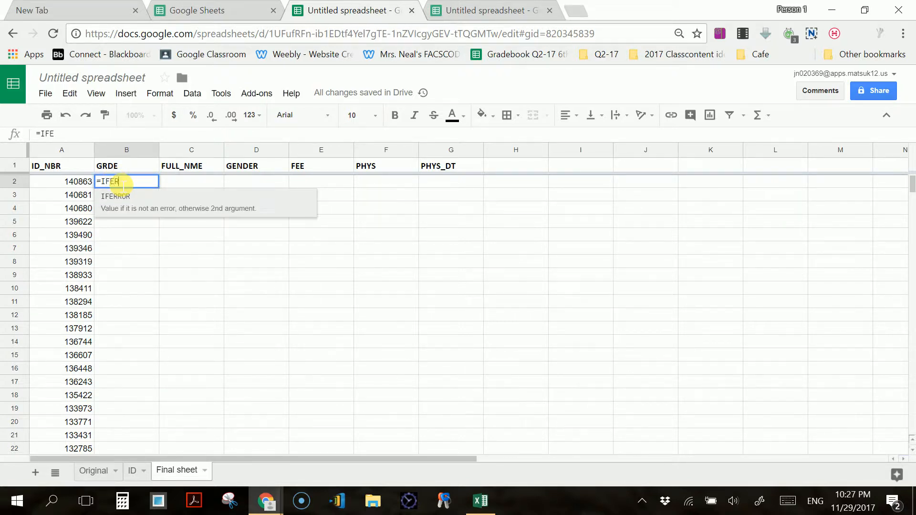
{"action": "type", "text": "ROR("}
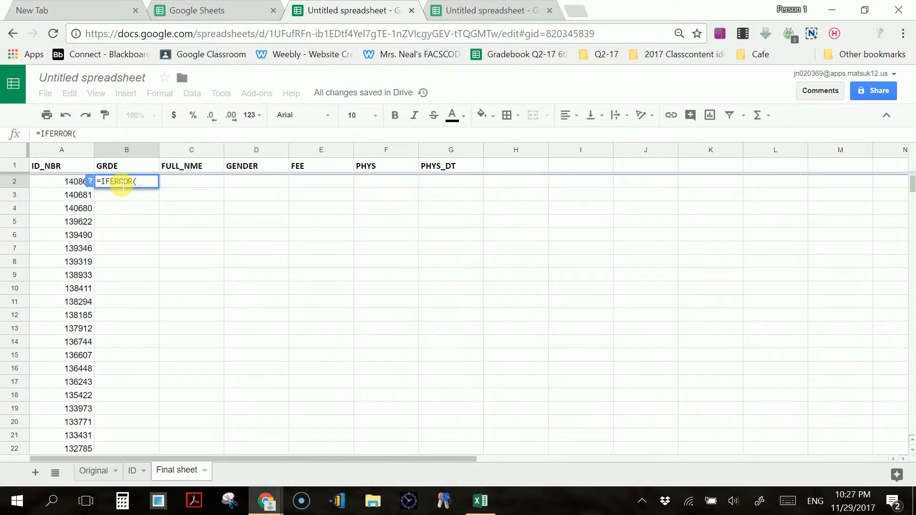
{"action": "type", "text": "VLOOKUP"}
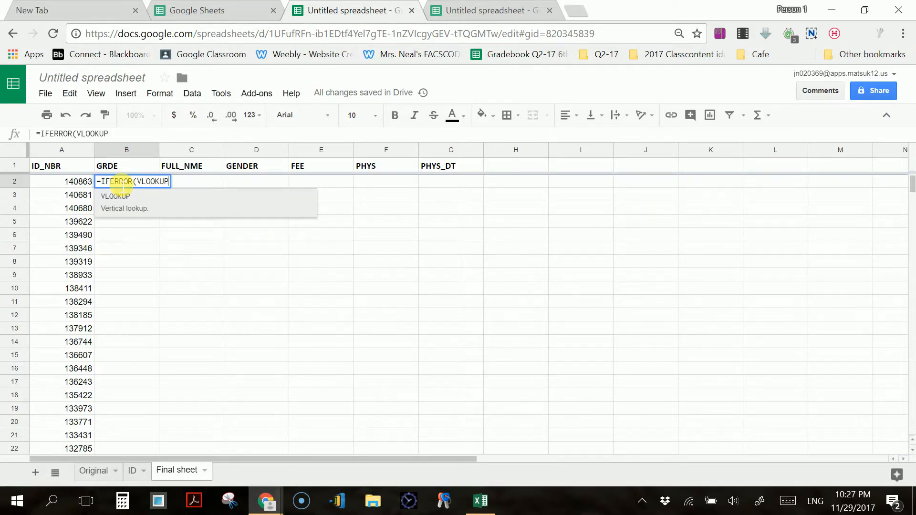
{"action": "type", "text": "9"}
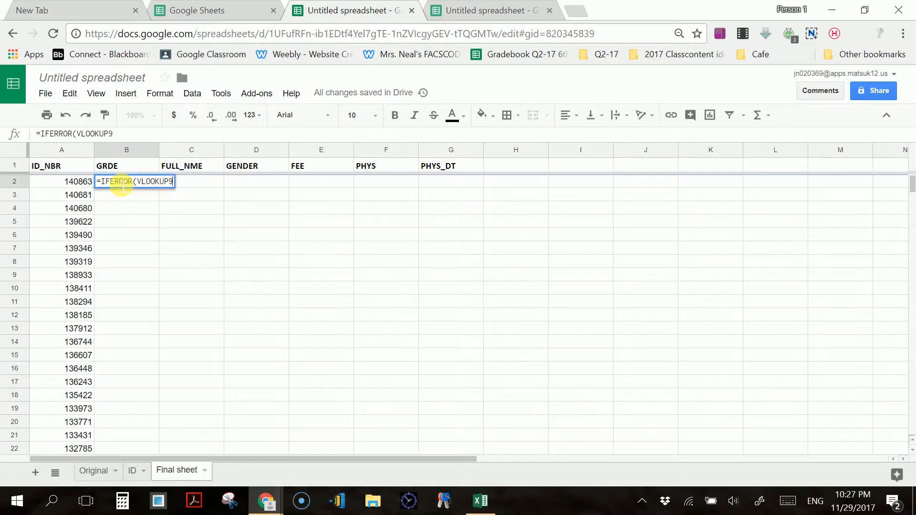
{"action": "key", "text": "BackSpace"}
{"action": "type", "text": "("}
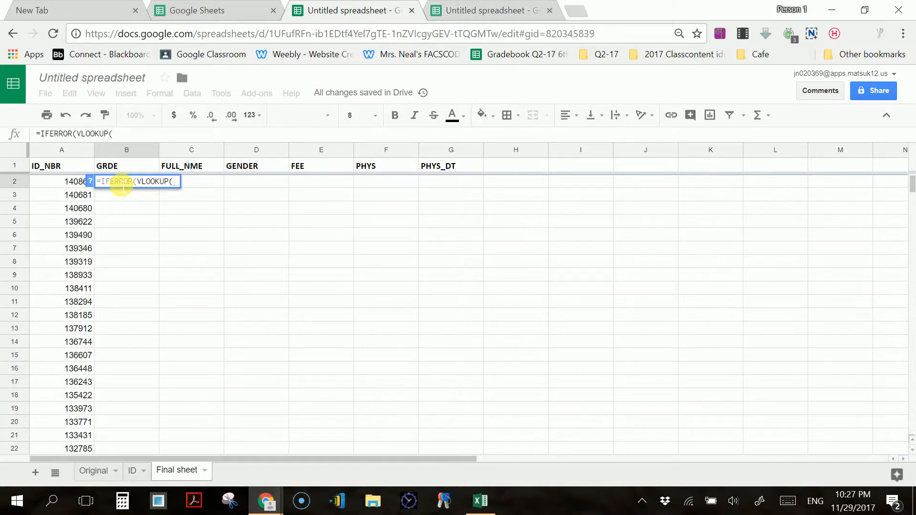
{"action": "type", "text": "A2"}
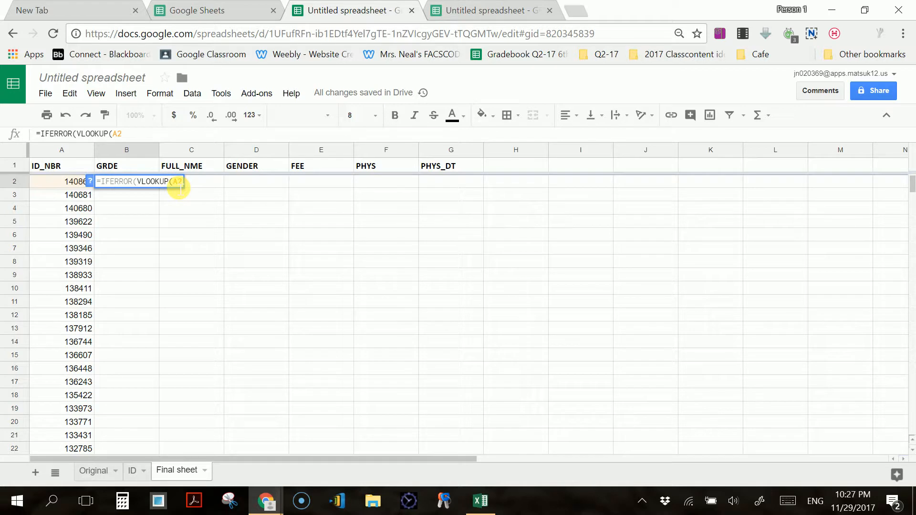
{"action": "type", "text": ",oRIGINAL"}
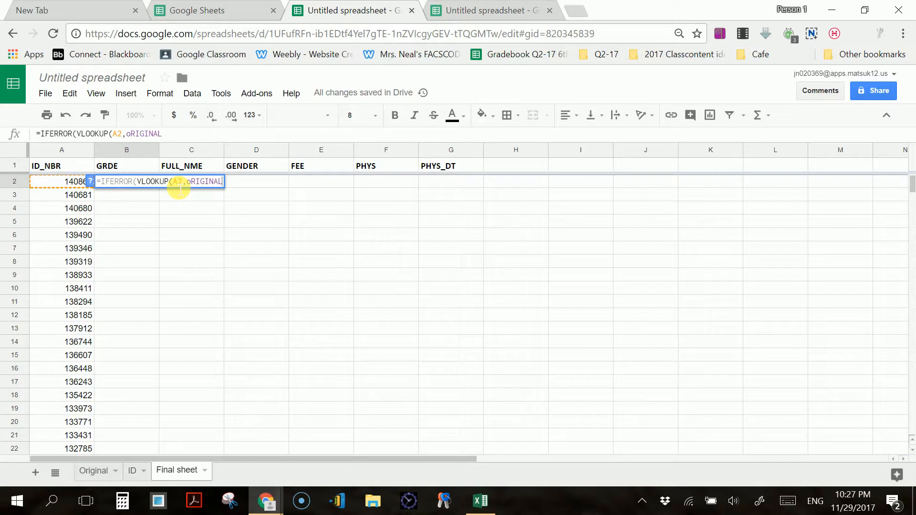
{"action": "left_click", "coordinate": [193, 185]}
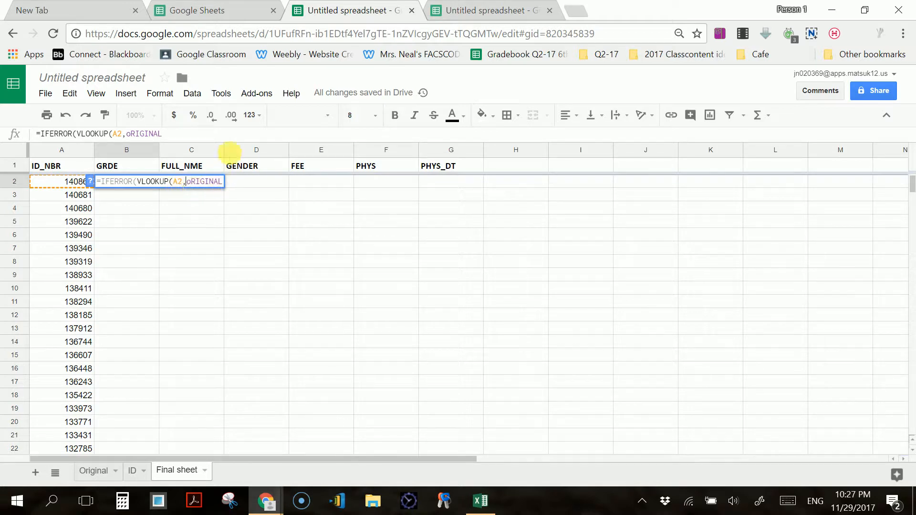
{"action": "key", "text": "BackSpace"}
{"action": "type", "text": "O"}
{"action": "left_click", "coordinate": [228, 188]}
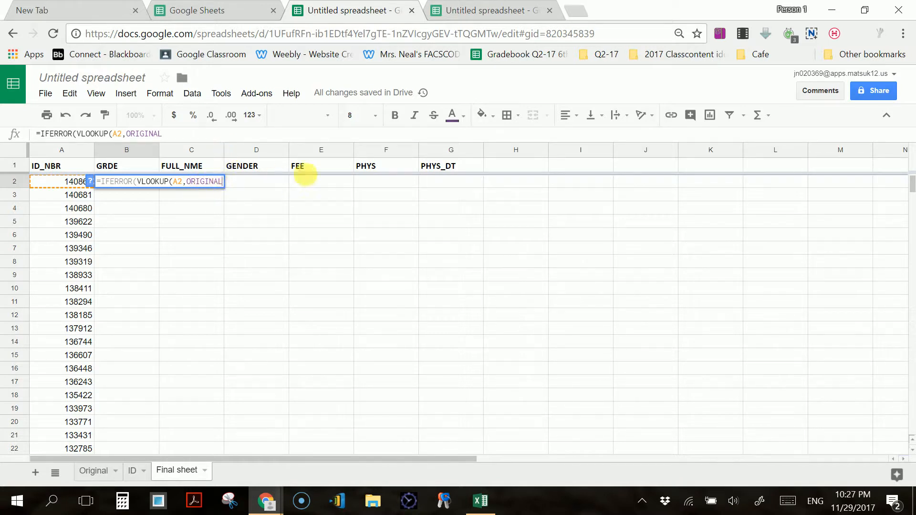
{"action": "type", "text": ","}
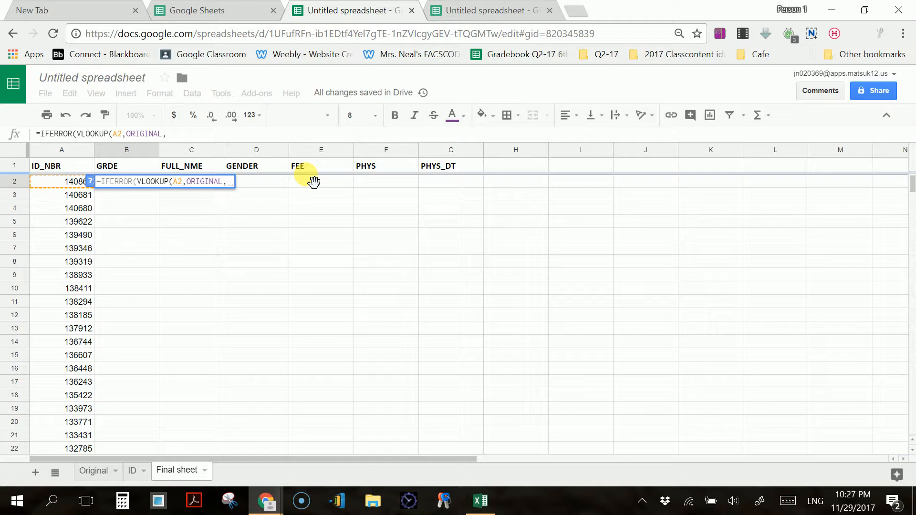
{"action": "type", "text": "6,F"}
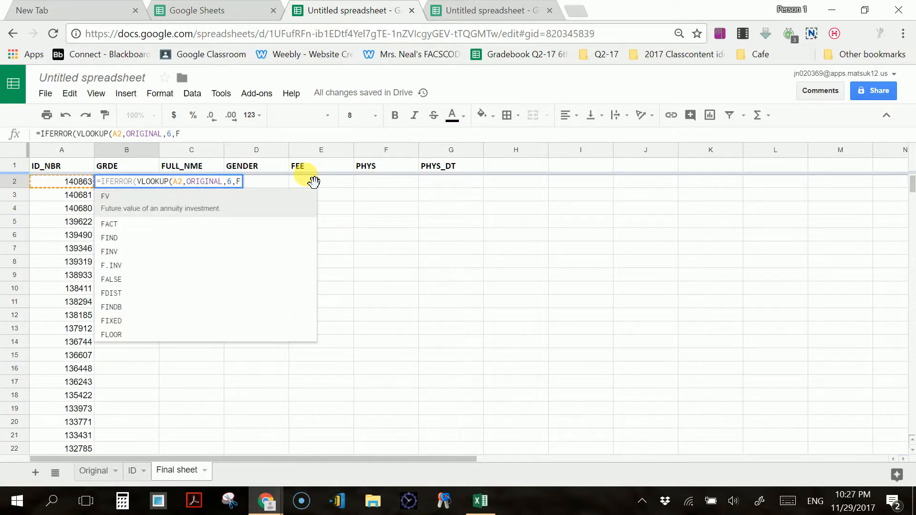
{"action": "type", "text": "ALSE"}
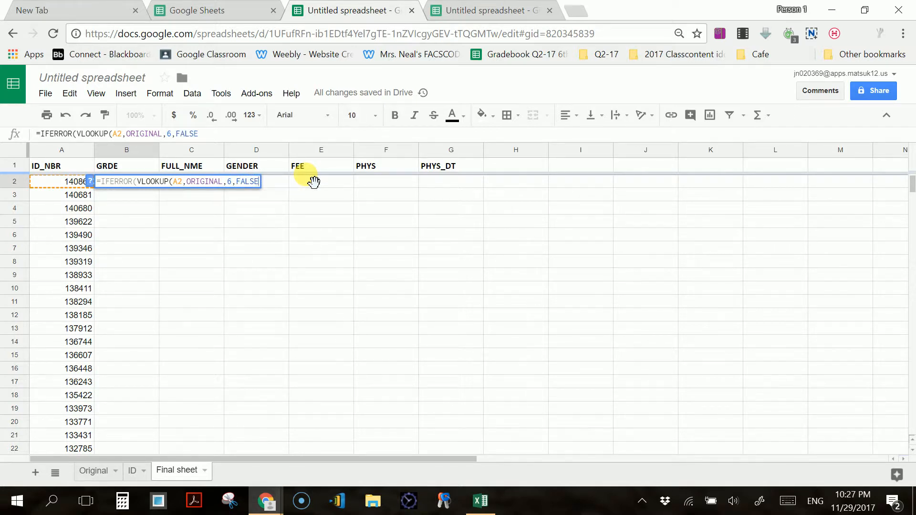
{"action": "type", "text": ")"}
{"action": "type", "text": "),0)"}
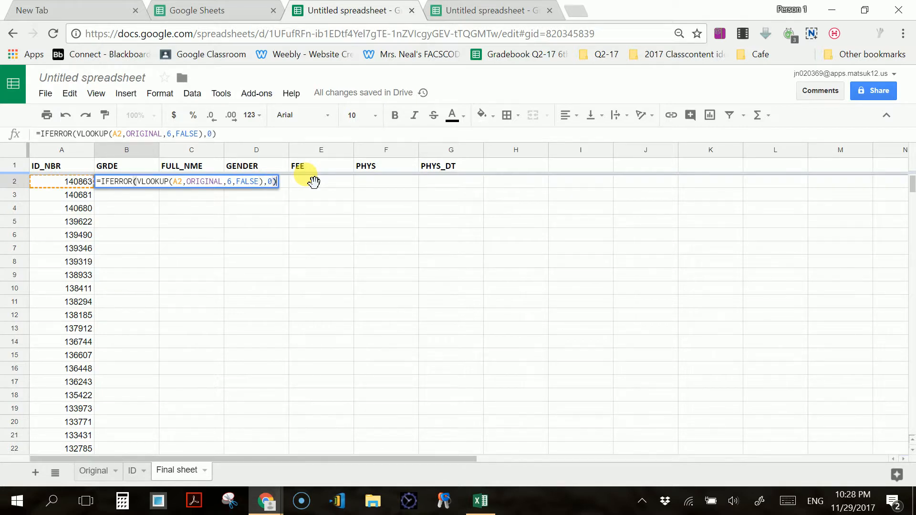
{"action": "key", "text": "Return"}
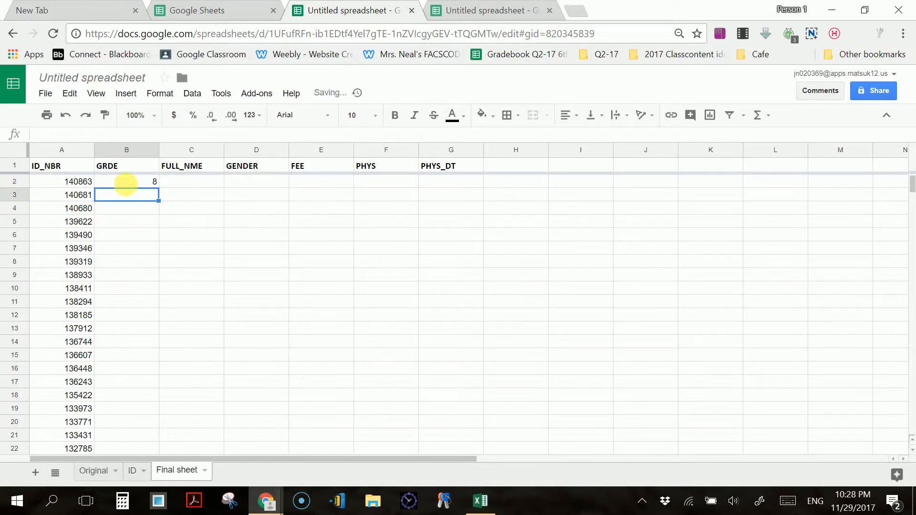
{"action": "left_click", "coordinate": [131, 181]}
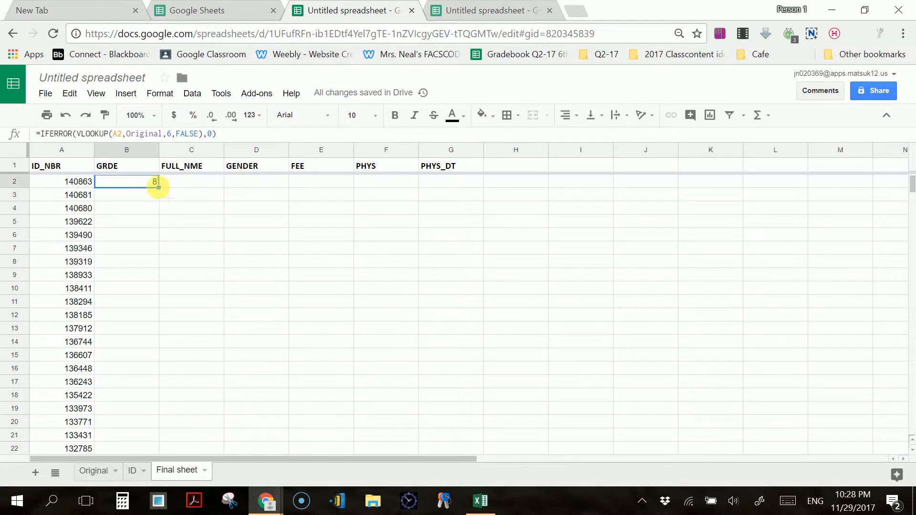
{"action": "double_click", "coordinate": [158, 186]}
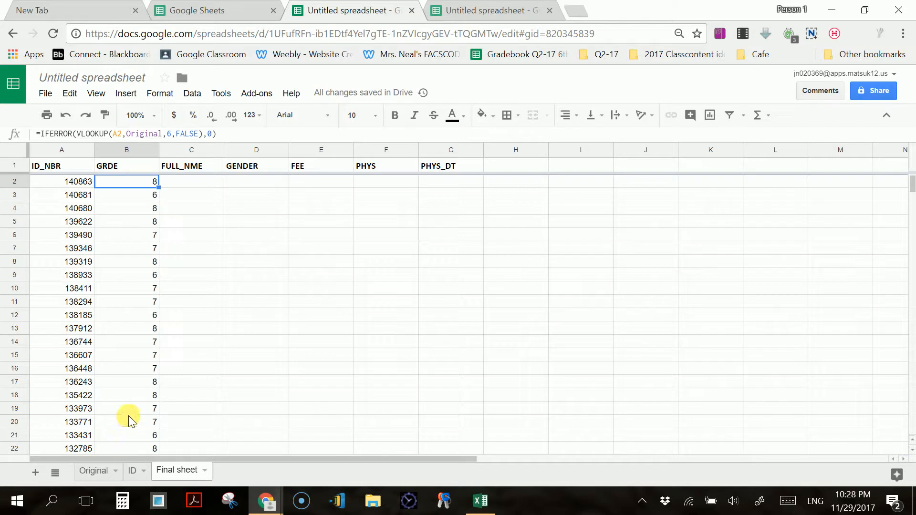
Count the columns from ID_NBR across to GRDE on the Original sheet, then return to the Final sheet.
{"action": "left_click", "coordinate": [98, 471]}
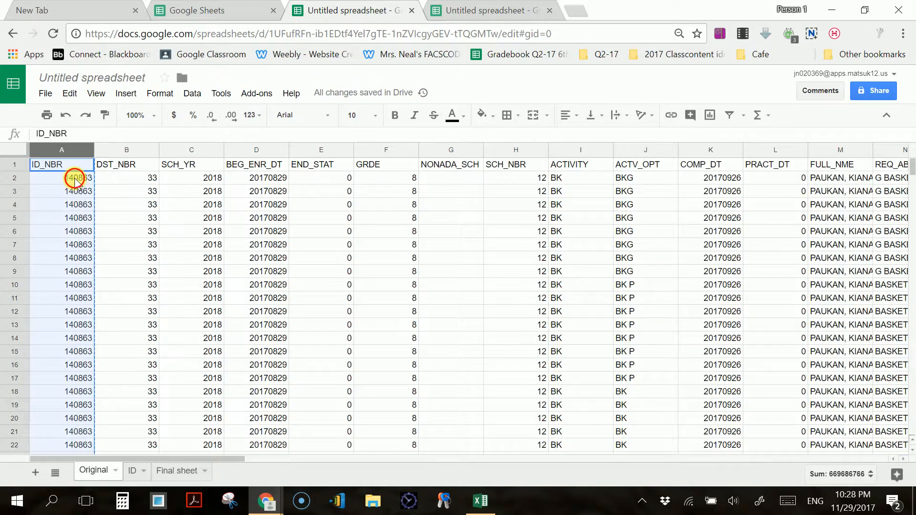
{"action": "left_click", "coordinate": [74, 178]}
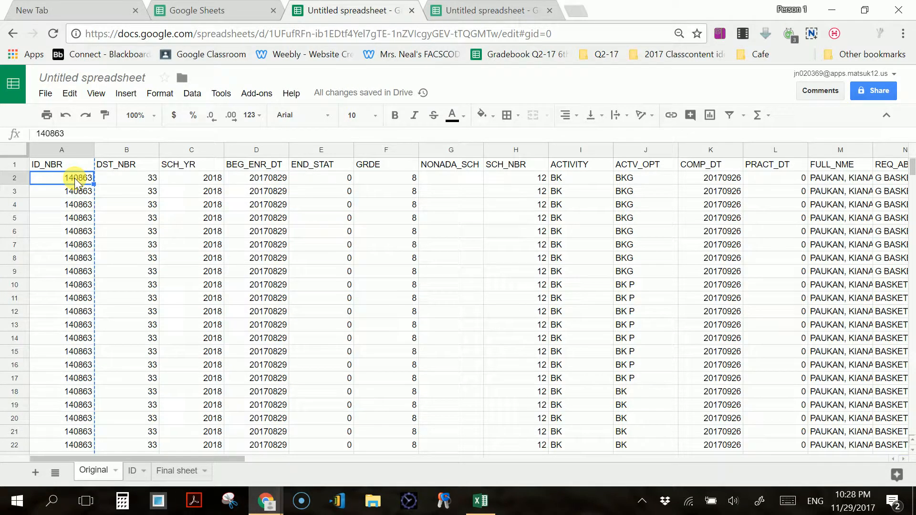
{"action": "key", "text": "Right"}
{"action": "key", "text": "Right"}
{"action": "key", "text": "Right"}
{"action": "key", "text": "Right"}
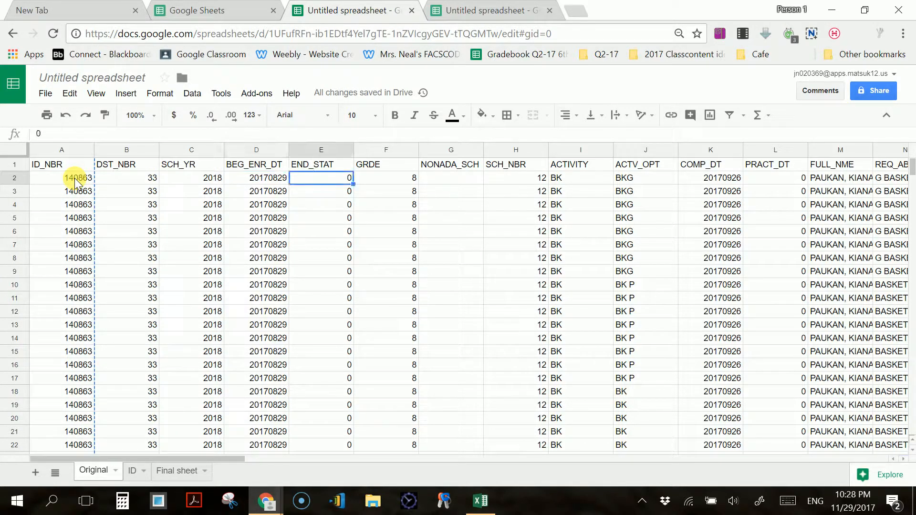
{"action": "key", "text": "Right"}
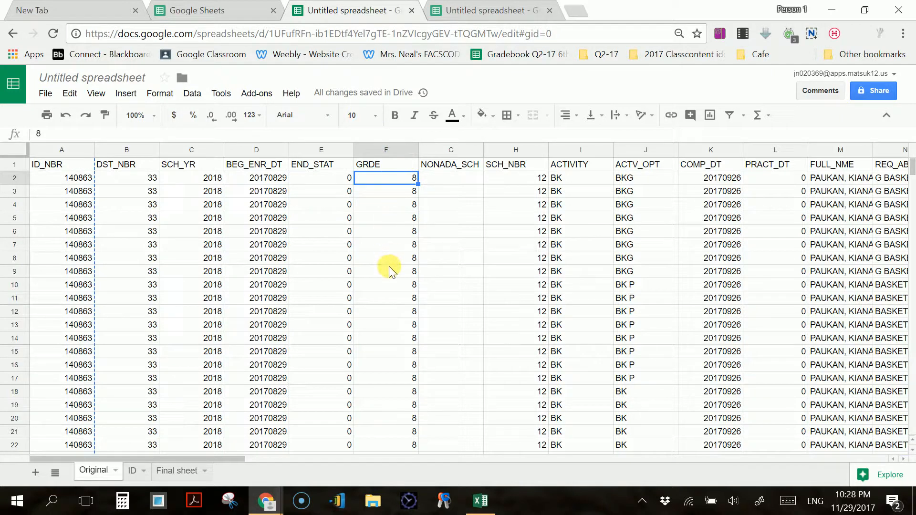
{"action": "left_click", "coordinate": [195, 471]}
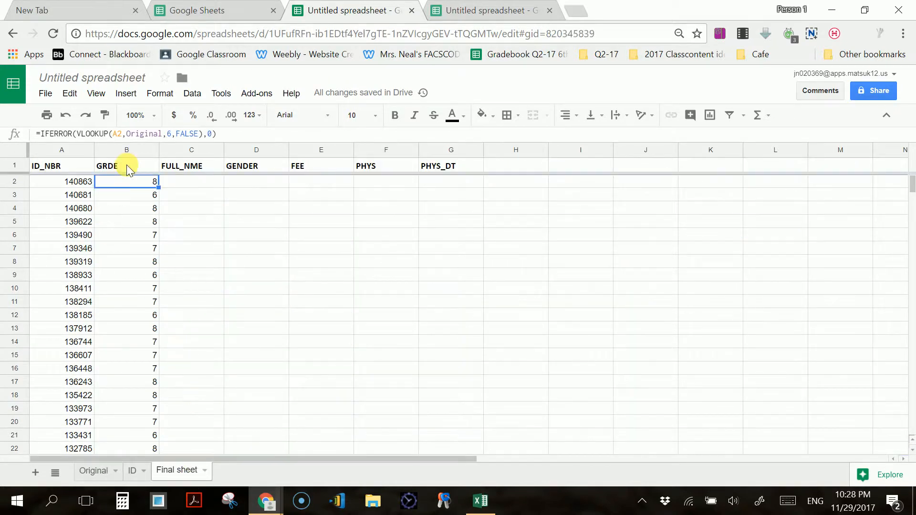
{"action": "left_click", "coordinate": [175, 136]}
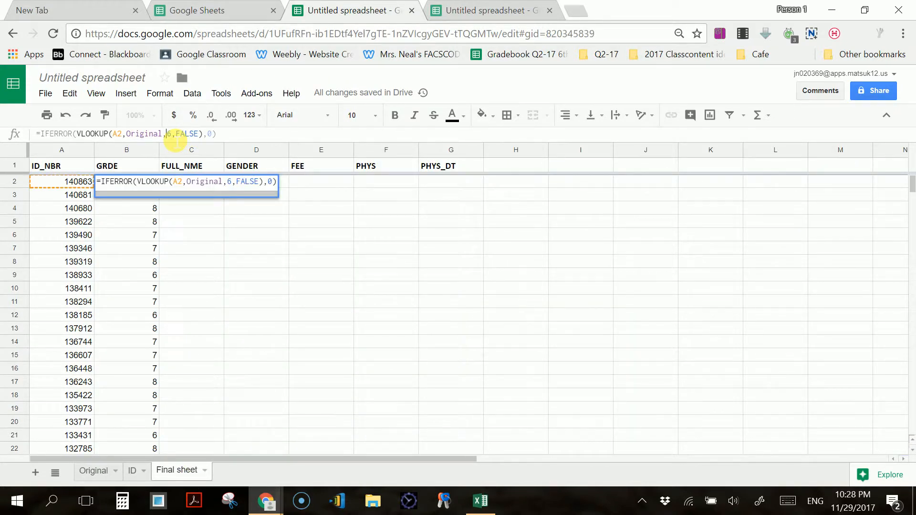
{"action": "double_click", "coordinate": [176, 138]}
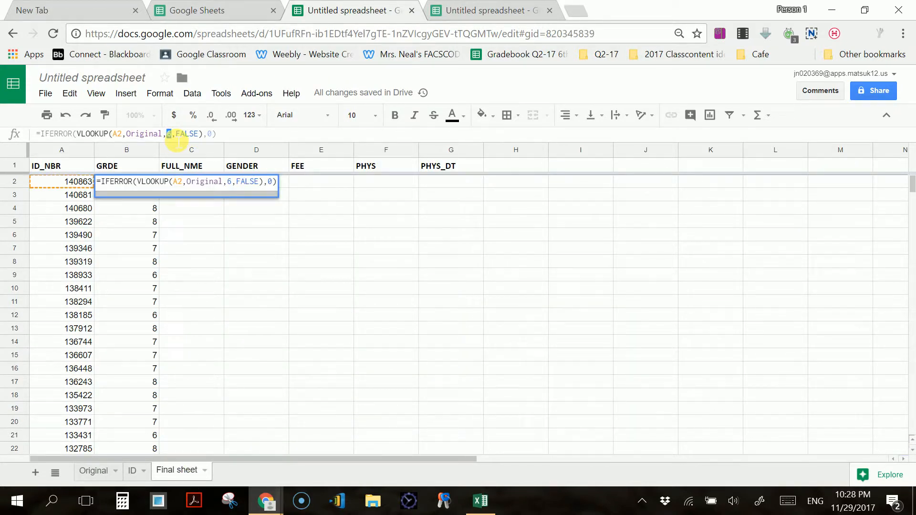
{"action": "left_click", "coordinate": [176, 237]}
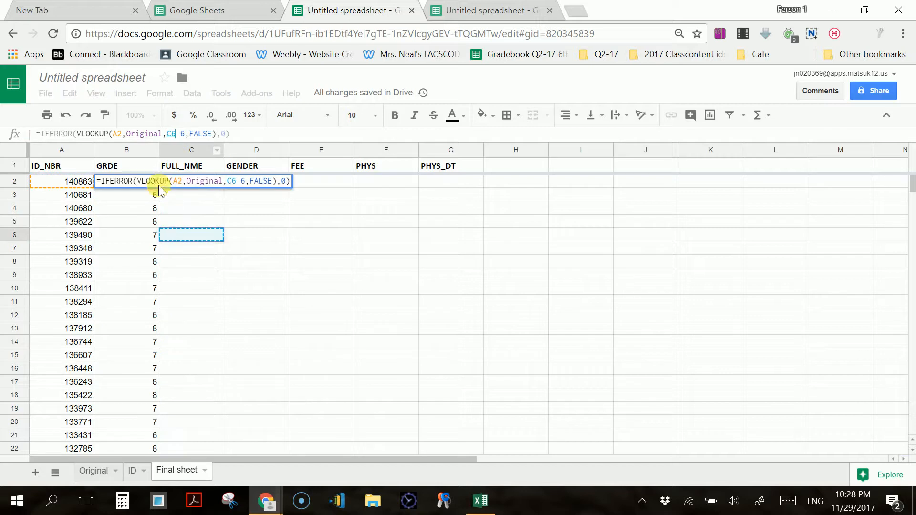
{"action": "left_click", "coordinate": [215, 218]}
{"action": "key", "text": "Escape"}
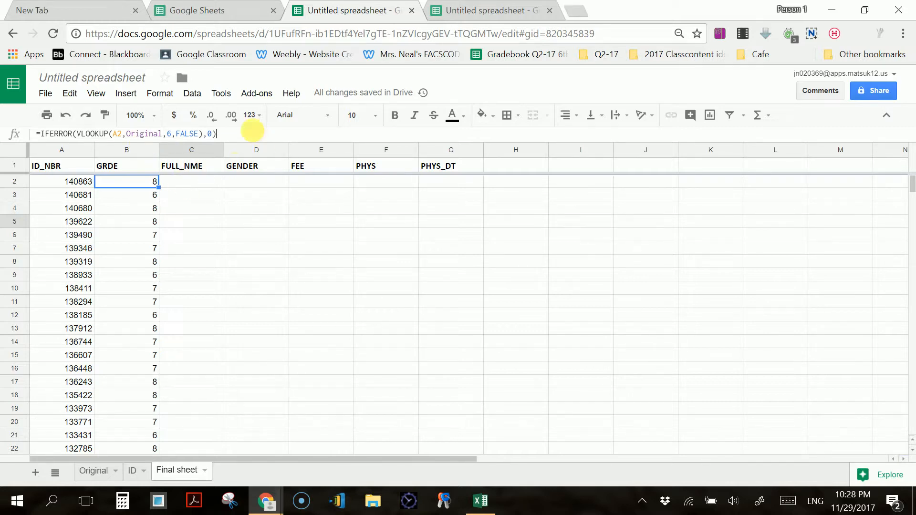
Copy the B2 lookup formula text into C2 under FULL_NME and set its column index to 13.
{"action": "left_click_drag", "start_coordinate": [244, 134], "coordinate": [29, 134]}
{"action": "key", "text": "ctrl+c"}
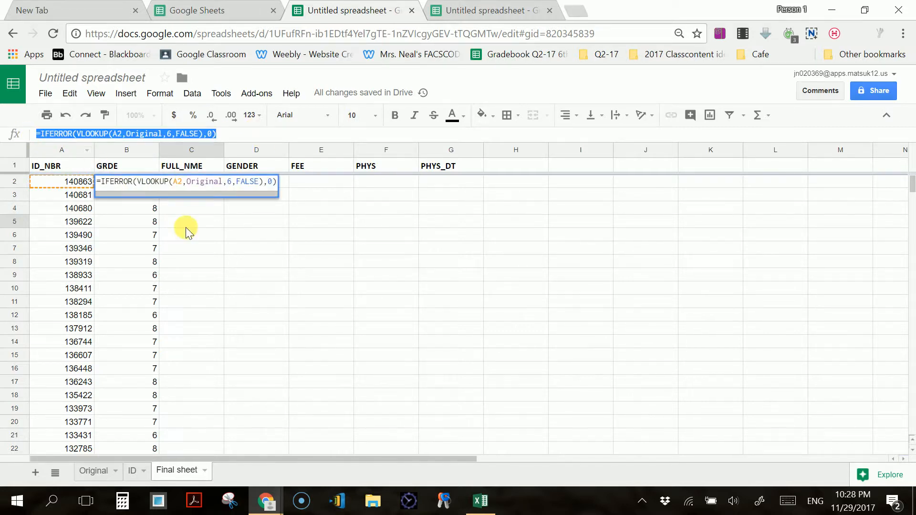
{"action": "key", "text": "Escape"}
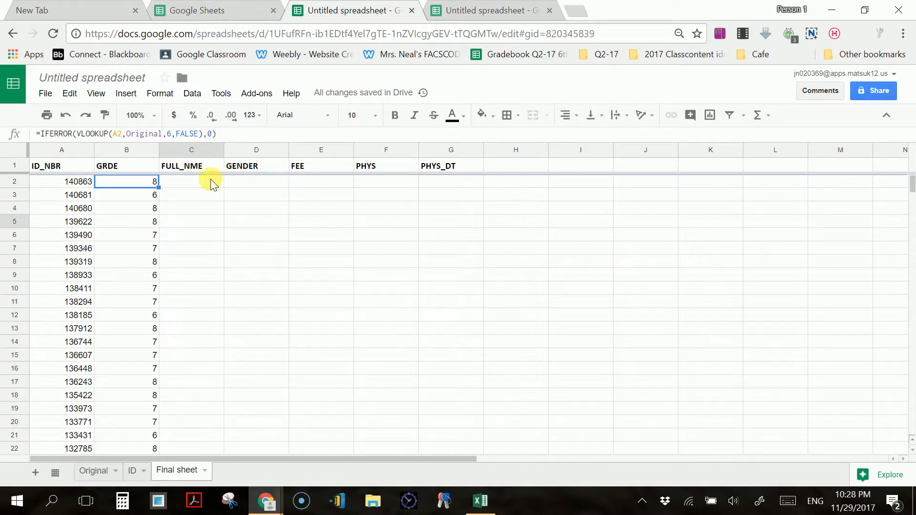
{"action": "left_click", "coordinate": [210, 181]}
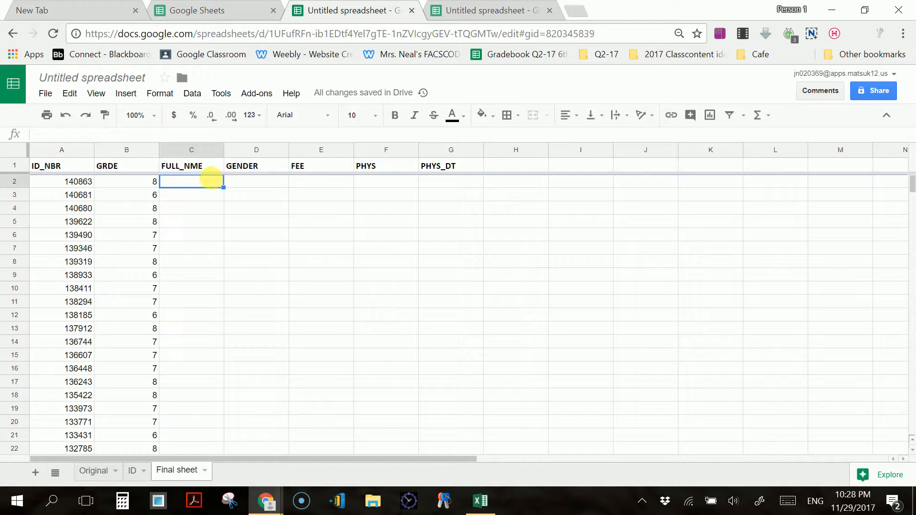
{"action": "key", "text": "ctrl+v"}
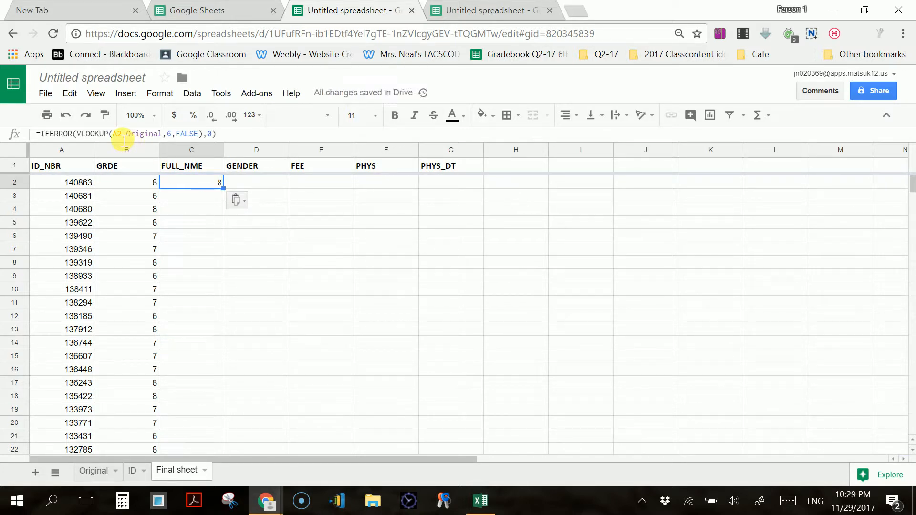
{"action": "double_click", "coordinate": [171, 137]}
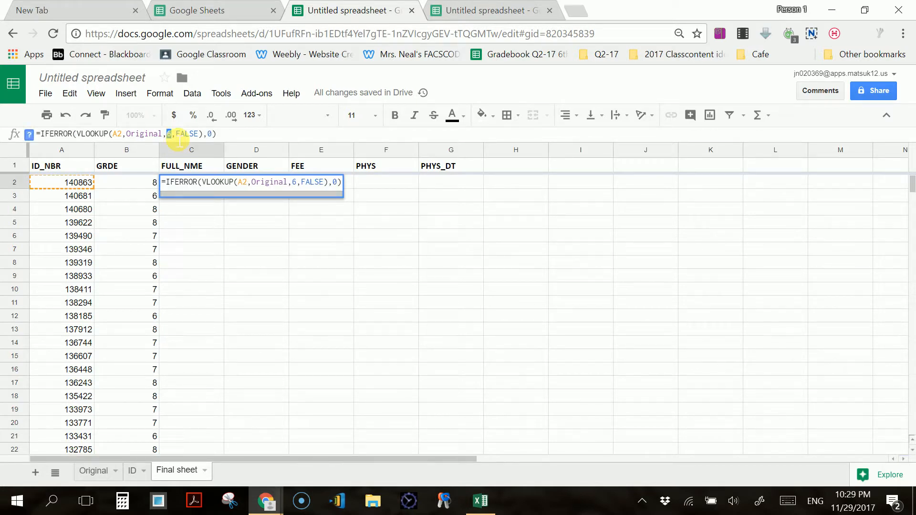
{"action": "type", "text": "13"}
{"action": "key", "text": "Return"}
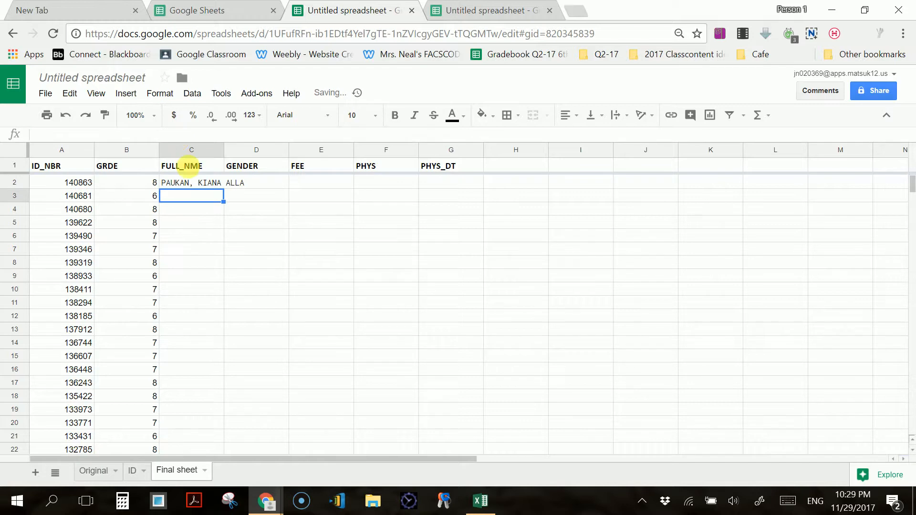
Paste the lookup formula into D2 under GENDER and set its column index to 21.
{"action": "left_click", "coordinate": [251, 184]}
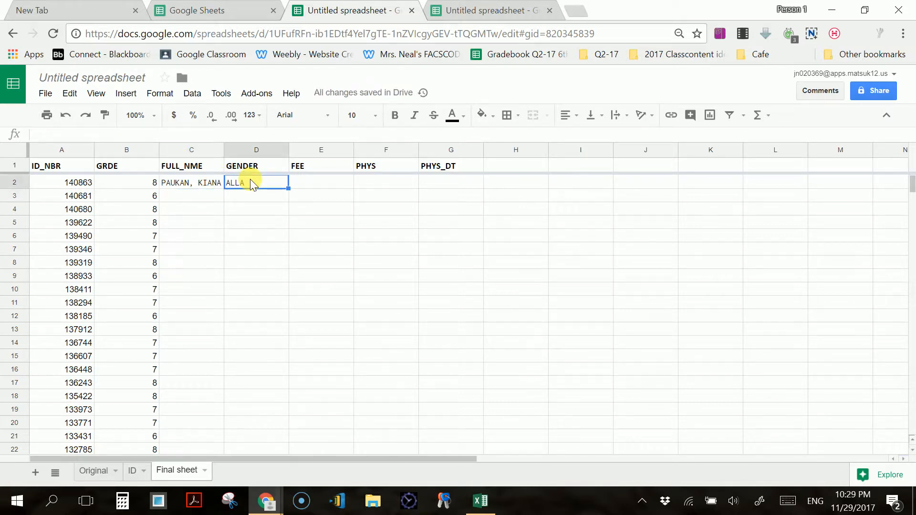
{"action": "key", "text": "ctrl+v"}
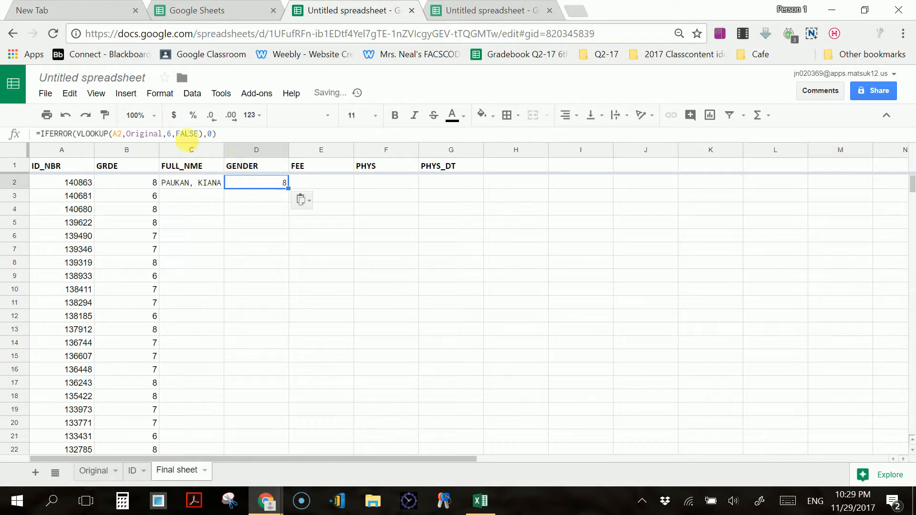
{"action": "left_click", "coordinate": [172, 134]}
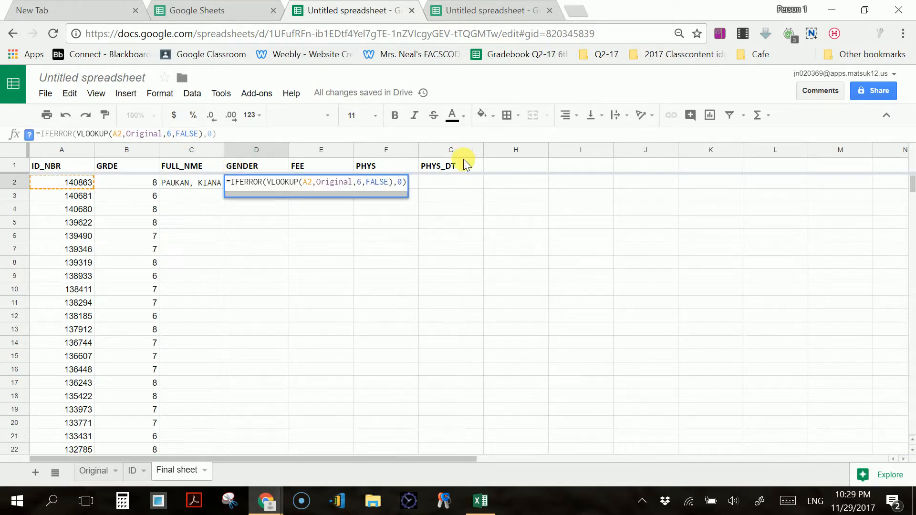
{"action": "key", "text": "BackSpace"}
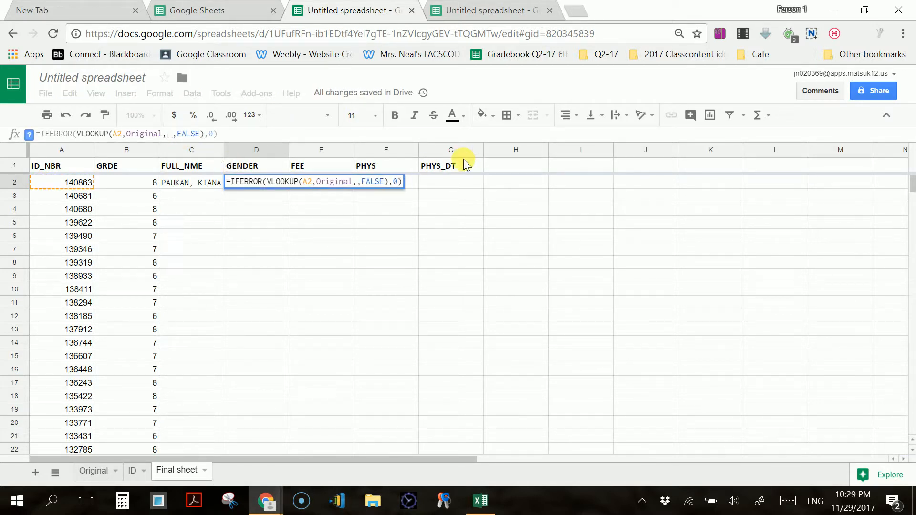
{"action": "type", "text": "21"}
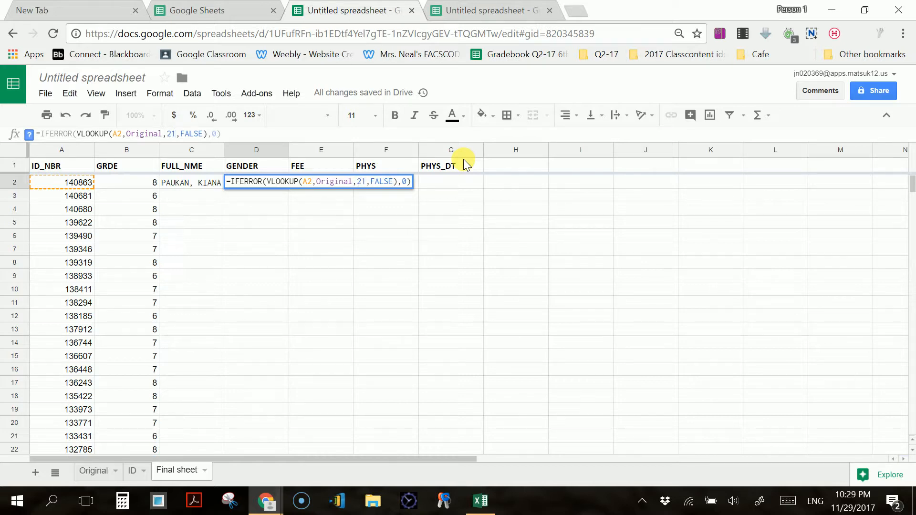
{"action": "key", "text": "Return"}
Paste the lookup formula into E2 under FEE and set its column index to 31.
{"action": "left_click", "coordinate": [309, 181]}
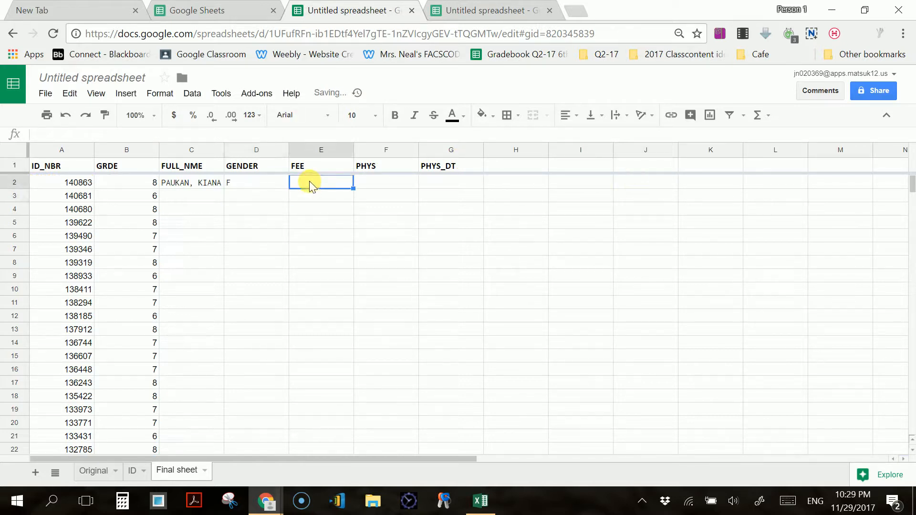
{"action": "key", "text": "ctrl+v"}
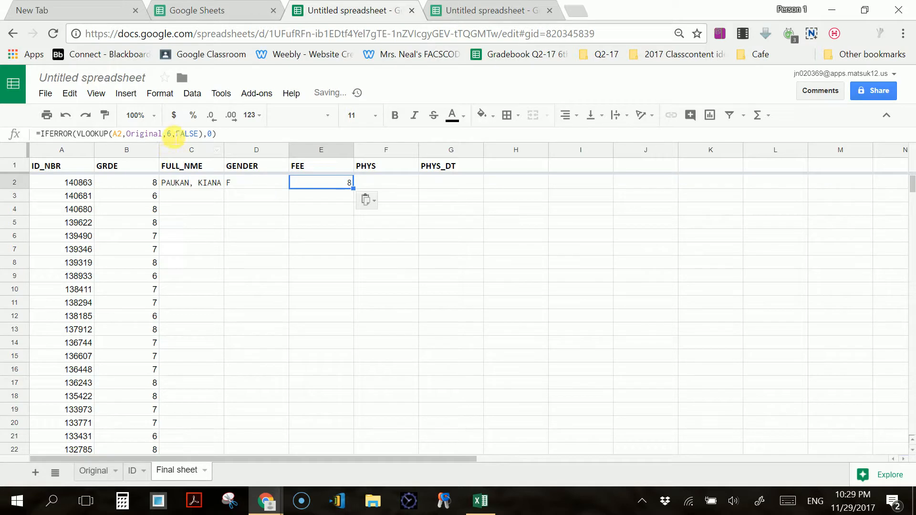
{"action": "double_click", "coordinate": [117, 134]}
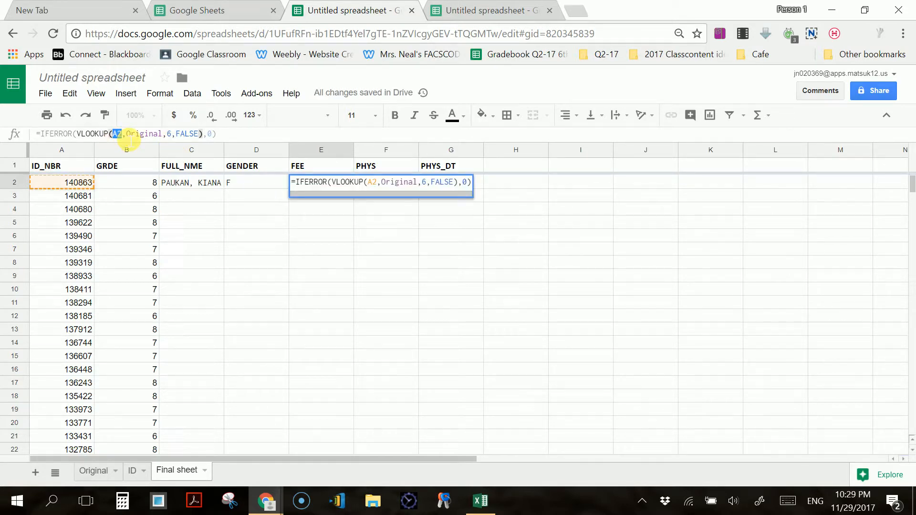
{"action": "left_click", "coordinate": [173, 135]}
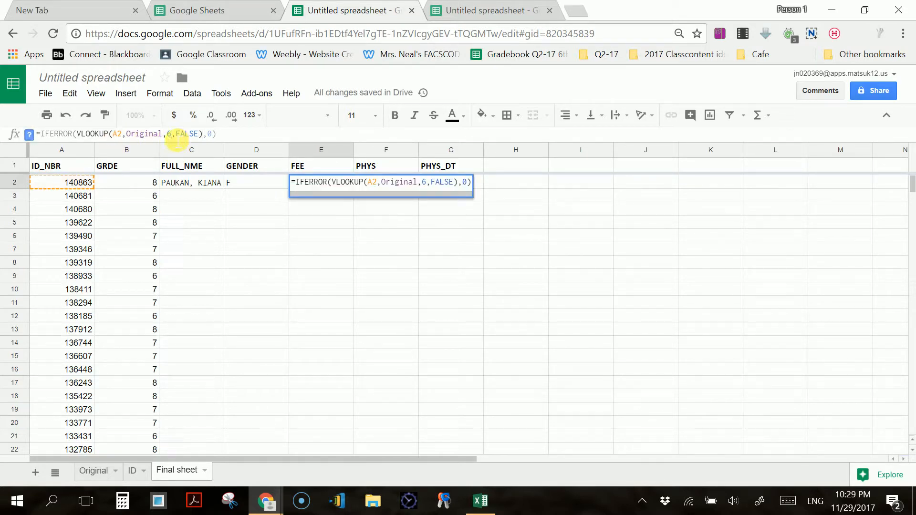
{"action": "double_click", "coordinate": [169, 134]}
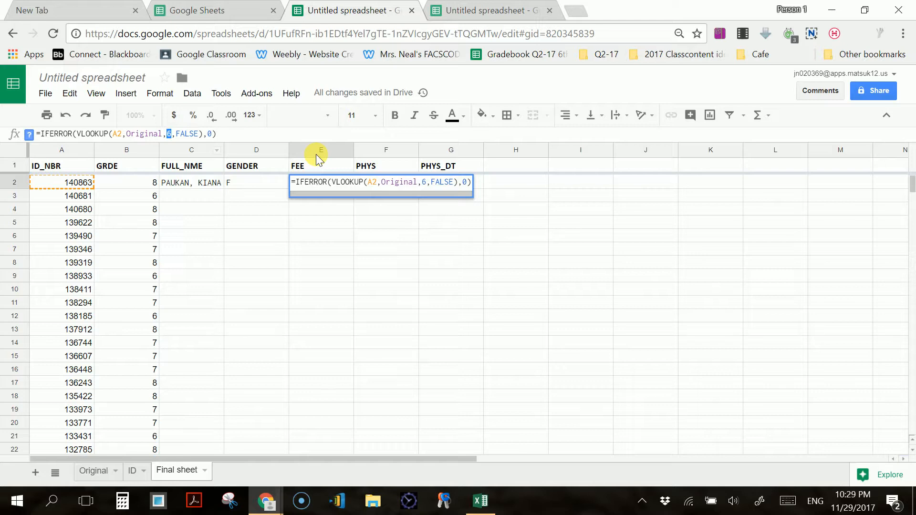
{"action": "type", "text": "21"}
{"action": "key", "text": "Return"}
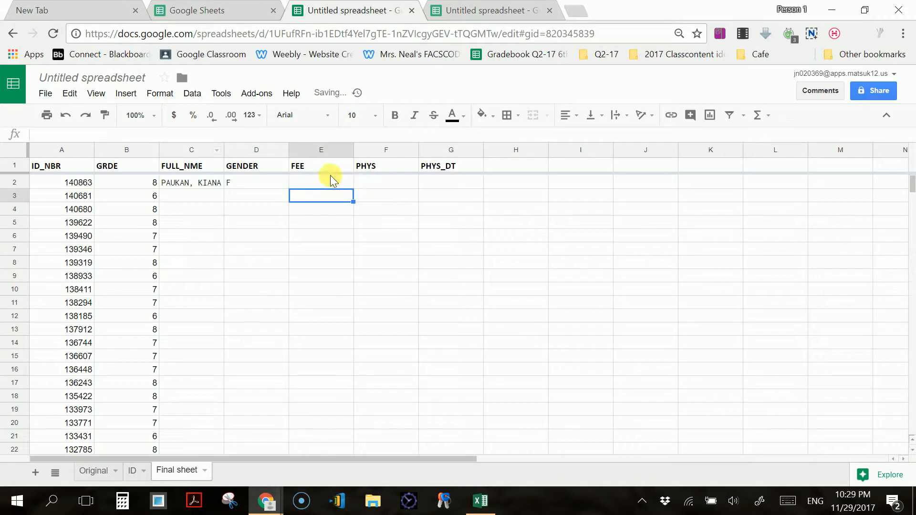
Paste the lookup formula into F2 under PHYS and set its column index to 32.
{"action": "left_click", "coordinate": [369, 180]}
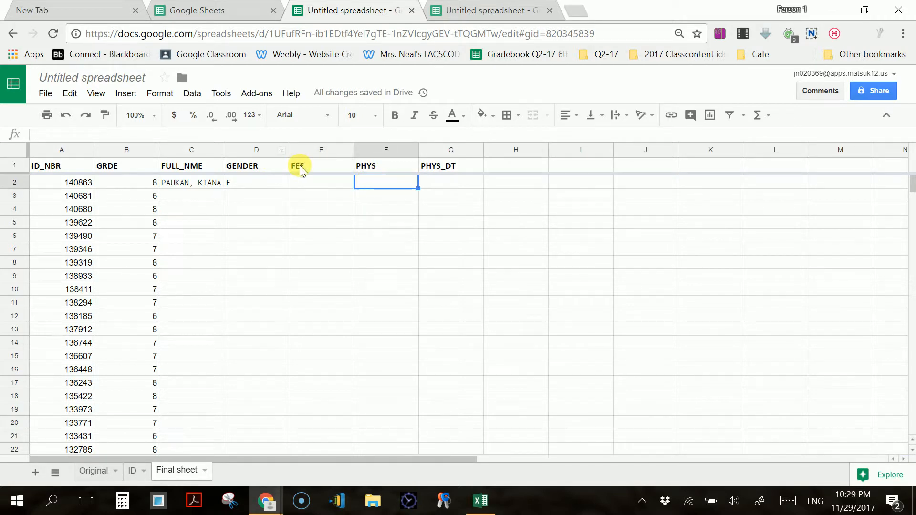
{"action": "type", "text": "=IFERROR(VLOOKUP(A2,Original,6,FALSE),0)"}
{"action": "double_click", "coordinate": [168, 134]}
{"action": "key", "text": "BackSpace"}
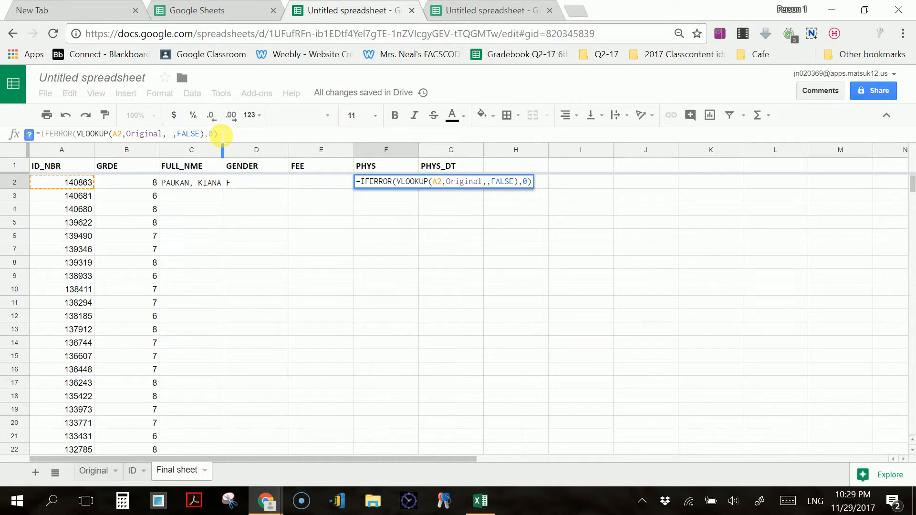
{"action": "type", "text": "22"}
{"action": "key", "text": "Return"}
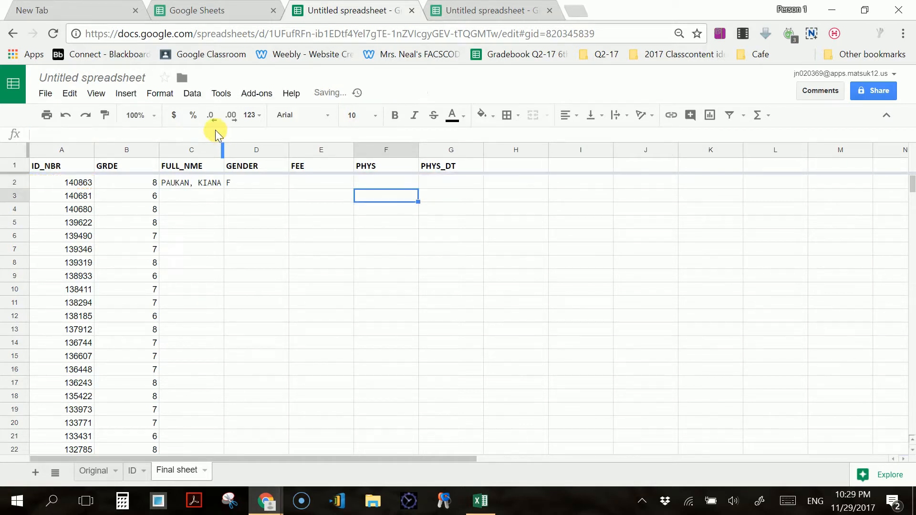
Paste the lookup formula into G2 under PHYS_DT and set its column index to 45.
{"action": "left_click", "coordinate": [441, 183]}
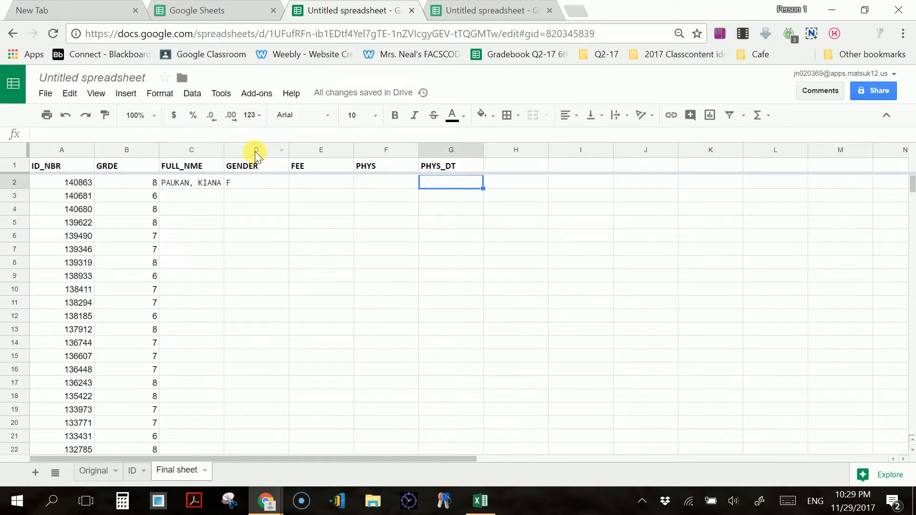
{"action": "type", "text": "=IFERROR(VLOOKUP(A2,Original,6,FALSE),0)"}
{"action": "left_click", "coordinate": [171, 134]}
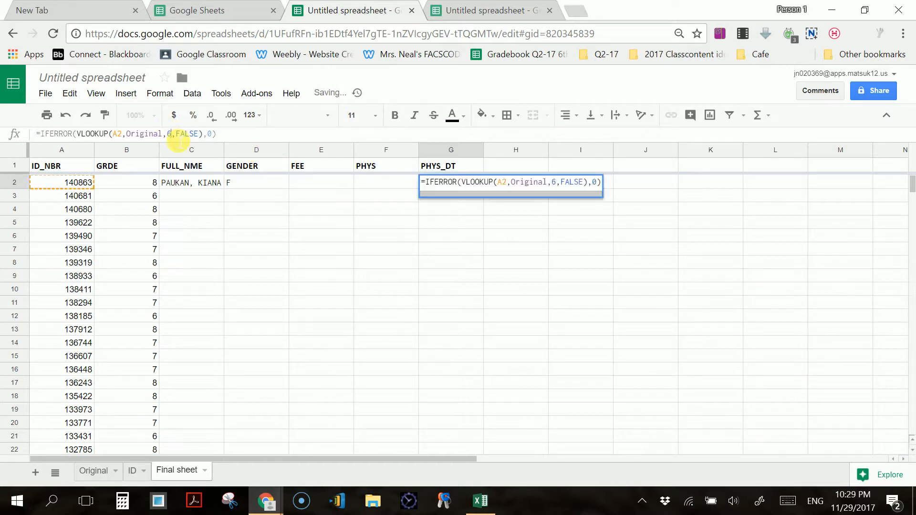
{"action": "key", "text": "BackSpace"}
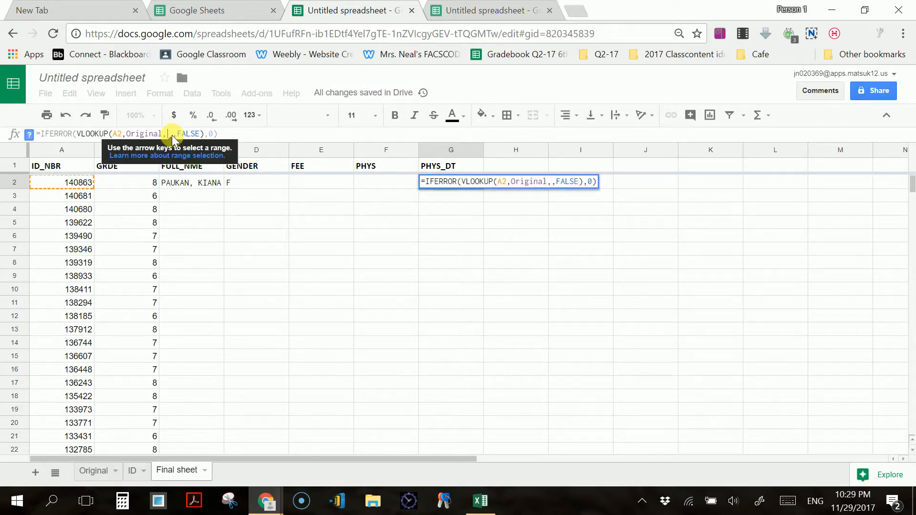
{"action": "type", "text": "45"}
{"action": "key", "text": "Return"}
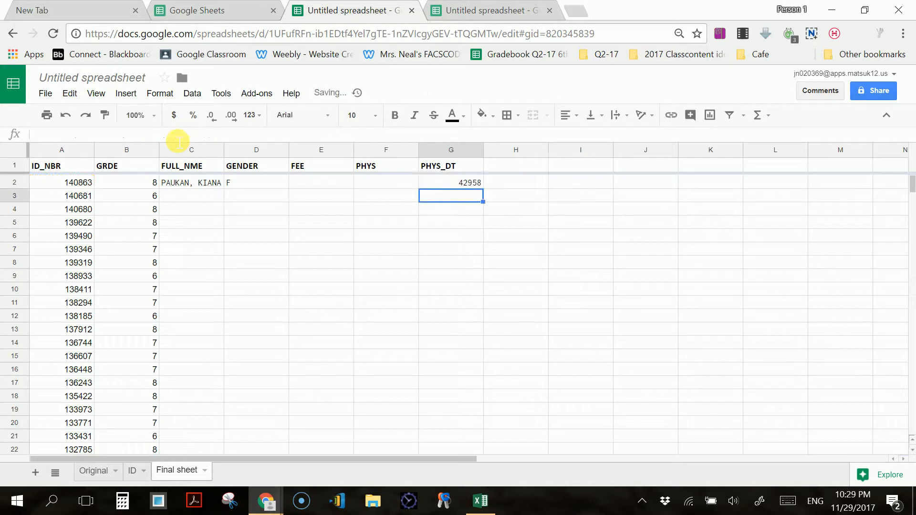
Format the whole PHYS_DT column as Date.
{"action": "left_click", "coordinate": [467, 178]}
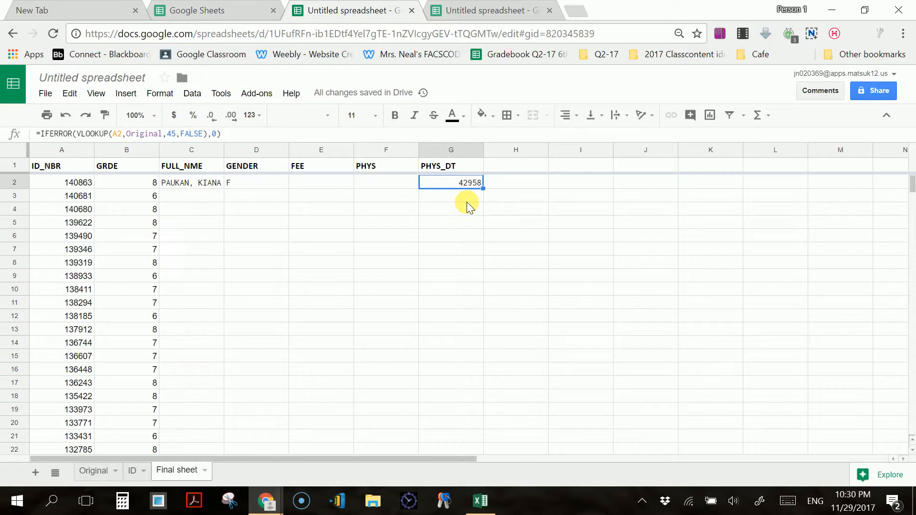
{"action": "left_click", "coordinate": [437, 152]}
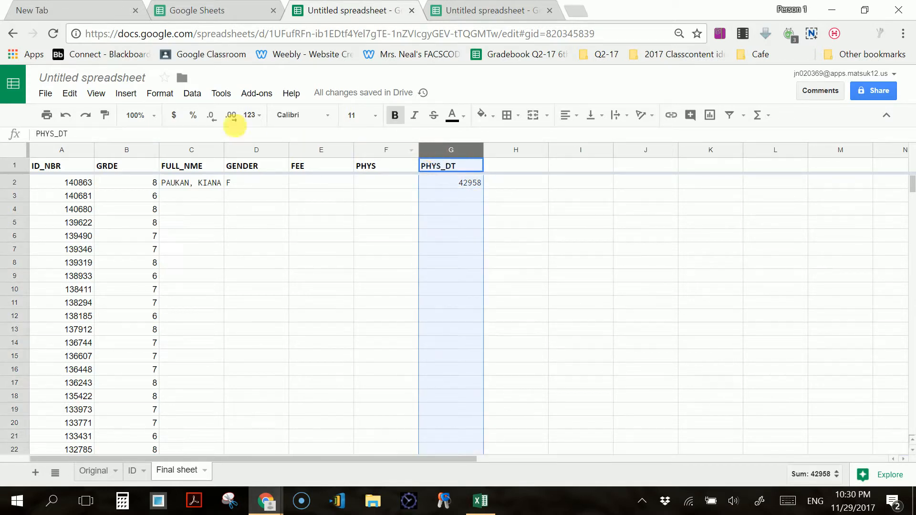
{"action": "left_click", "coordinate": [160, 94]}
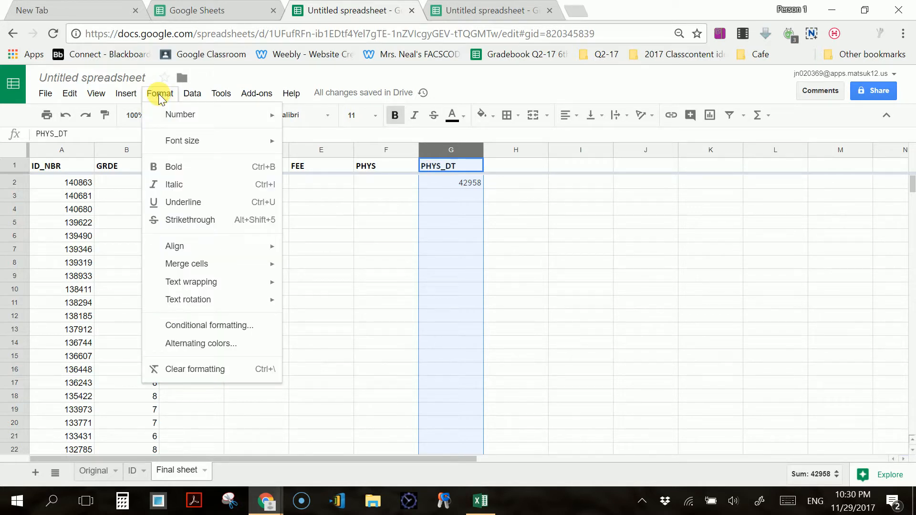
{"action": "mouse_move", "coordinate": [167, 115]}
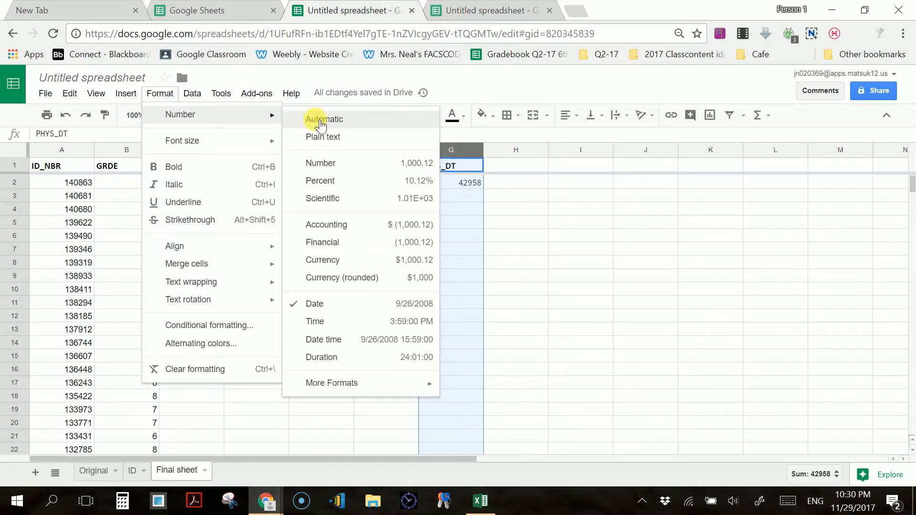
{"action": "left_click", "coordinate": [332, 308]}
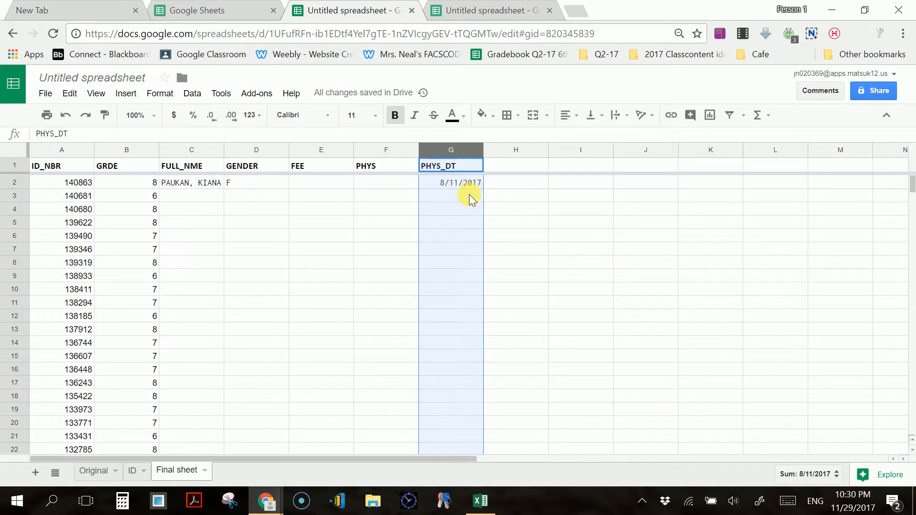
Fill the row 2 lookup formulas down the FULL_NME, GENDER, FEE, PHYS and PHYS_DT columns.
{"action": "left_click", "coordinate": [211, 187]}
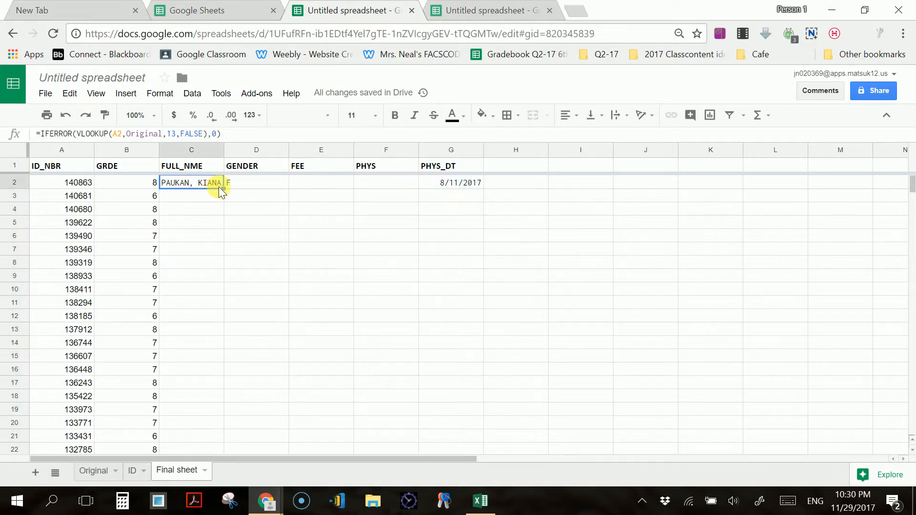
{"action": "double_click", "coordinate": [224, 188]}
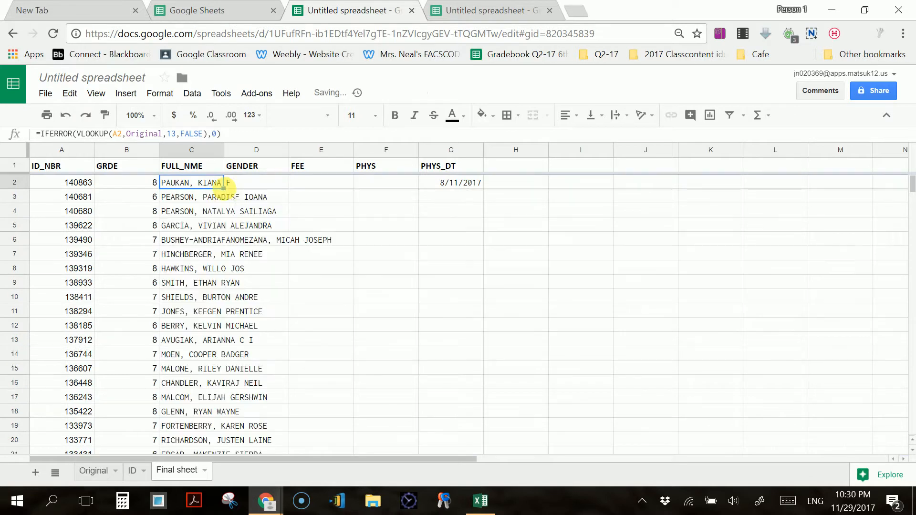
{"action": "left_click", "coordinate": [267, 185]}
{"action": "double_click", "coordinate": [288, 188]}
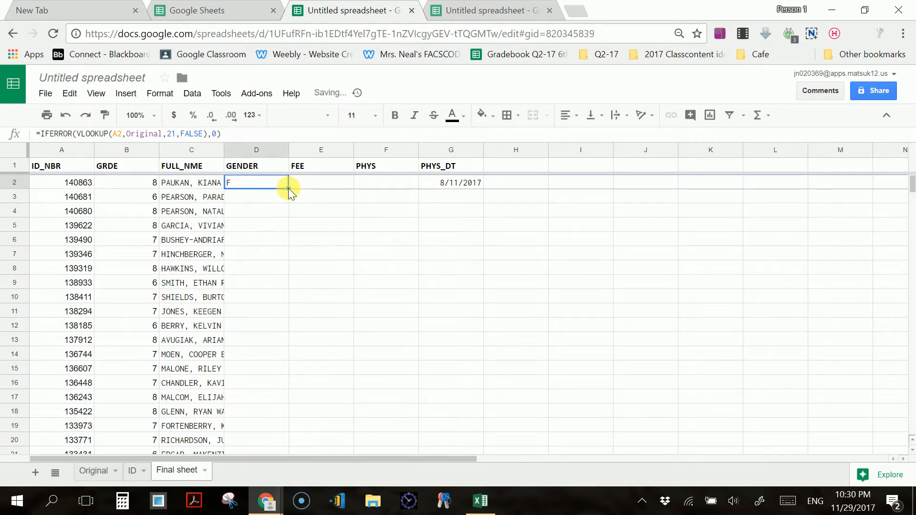
{"action": "left_click", "coordinate": [345, 184]}
{"action": "double_click", "coordinate": [353, 188]}
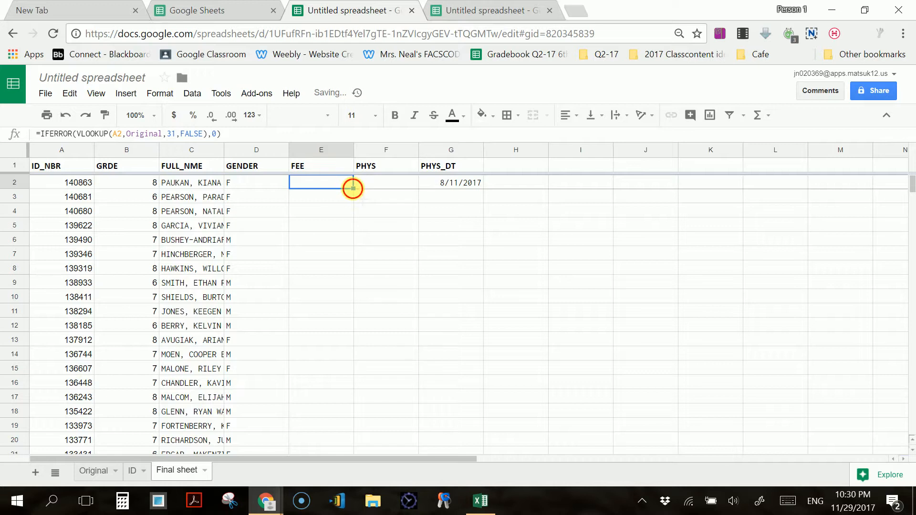
{"action": "left_click", "coordinate": [402, 185]}
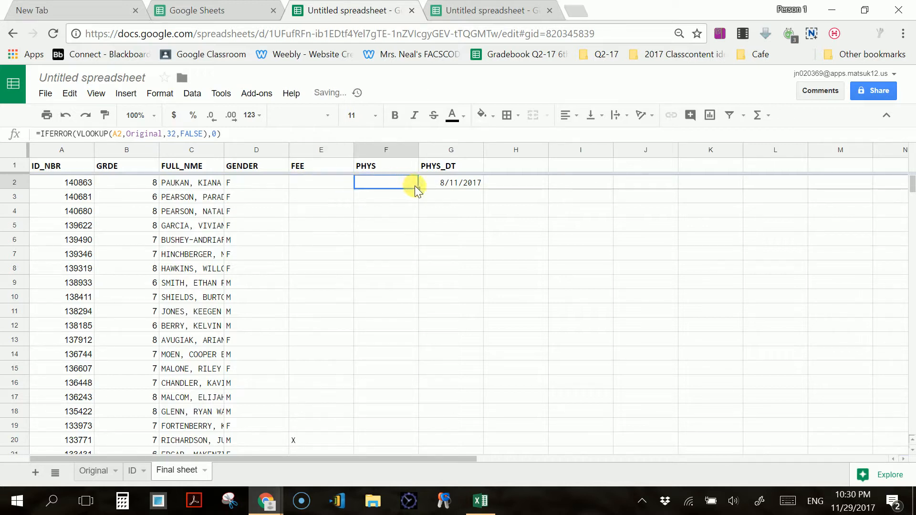
{"action": "double_click", "coordinate": [418, 188]}
{"action": "left_click", "coordinate": [448, 186]}
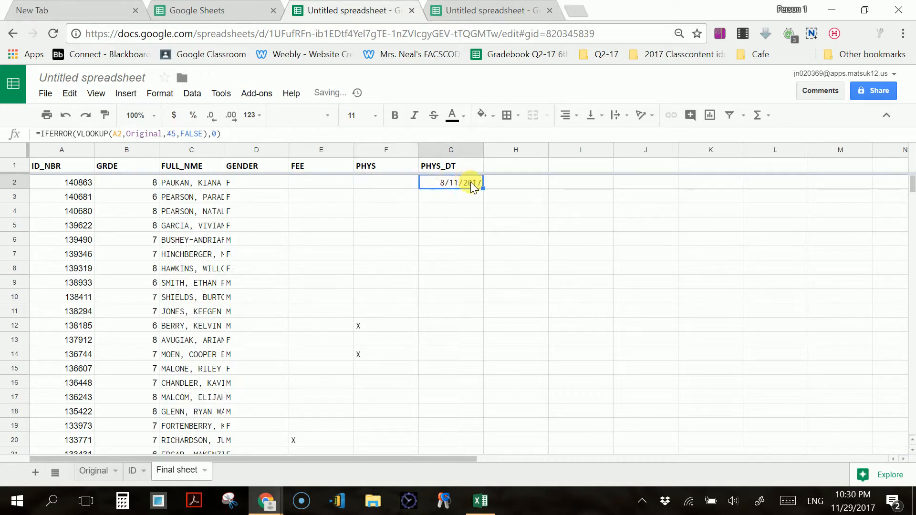
{"action": "double_click", "coordinate": [482, 187]}
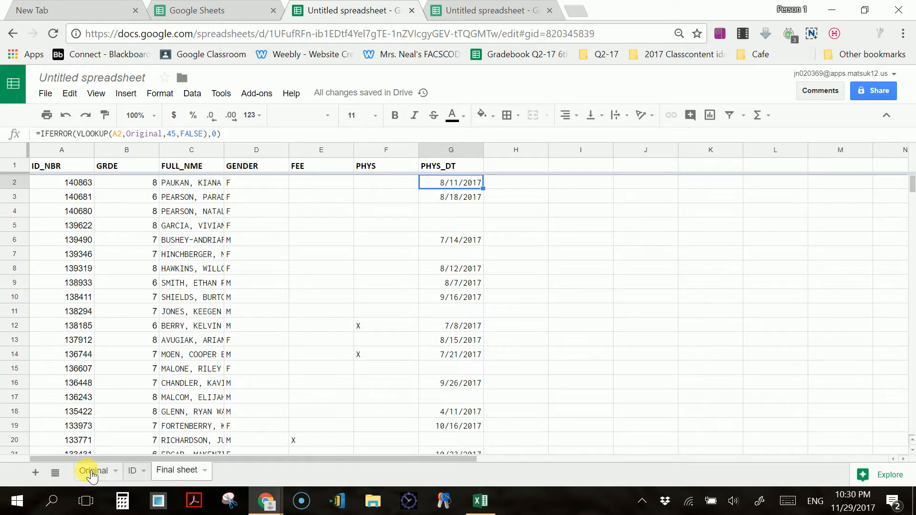
{"action": "left_click", "coordinate": [368, 156]}
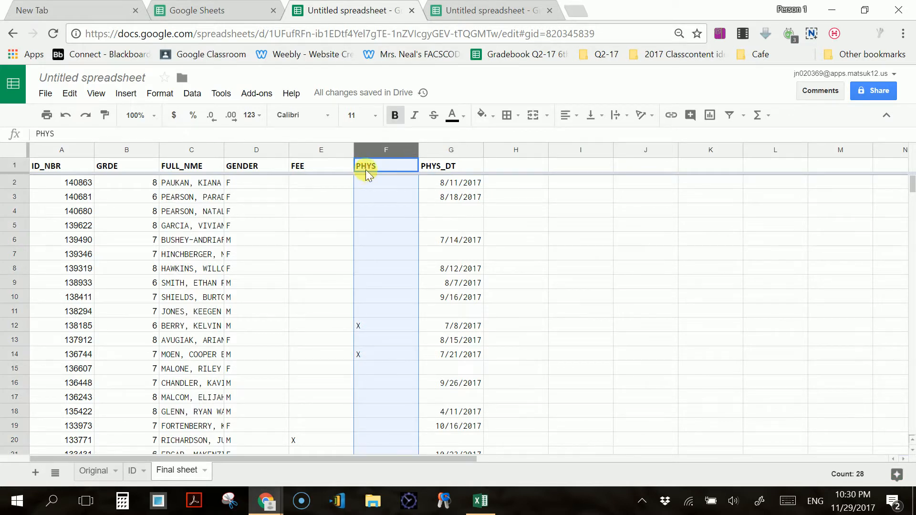
{"action": "left_click", "coordinate": [171, 94]}
{"action": "mouse_move", "coordinate": [190, 116]}
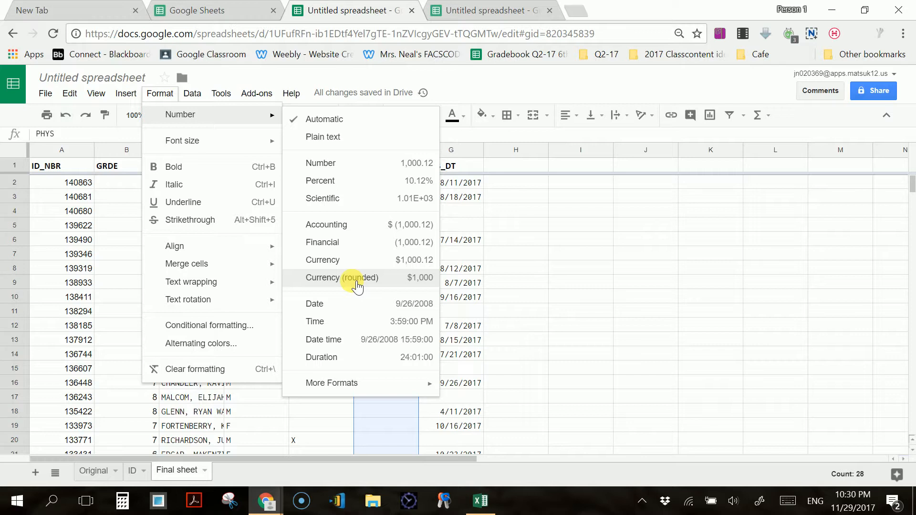
{"action": "left_click", "coordinate": [396, 161]}
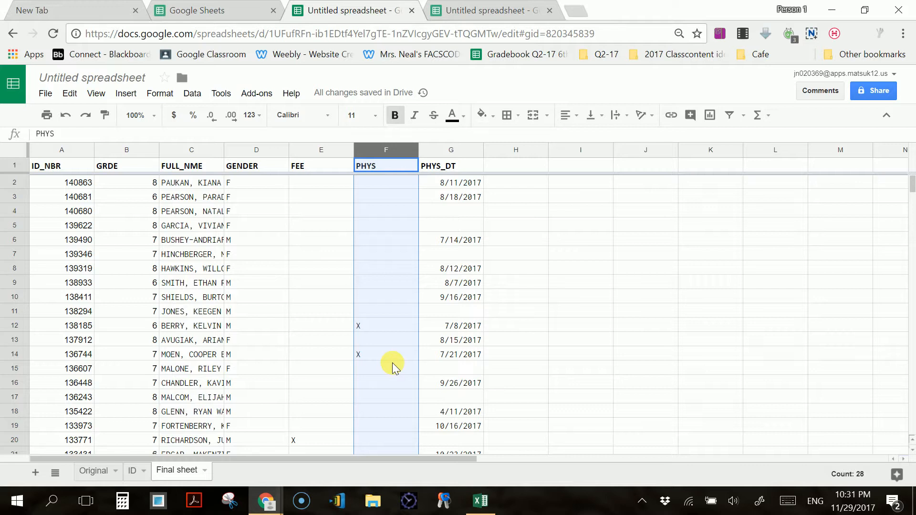
Sort the Final sheet by the GRDE column in ascending order (A → Z).
{"action": "right_click", "coordinate": [135, 150]}
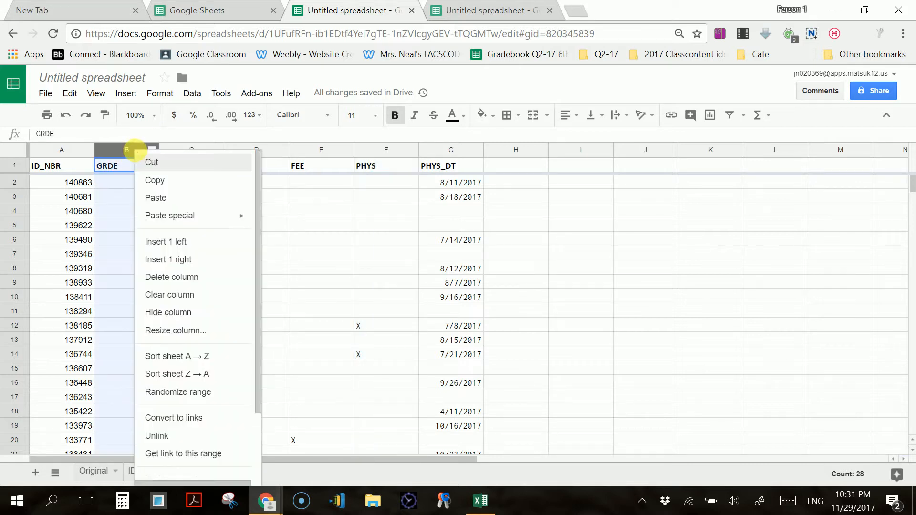
{"action": "left_click", "coordinate": [202, 356]}
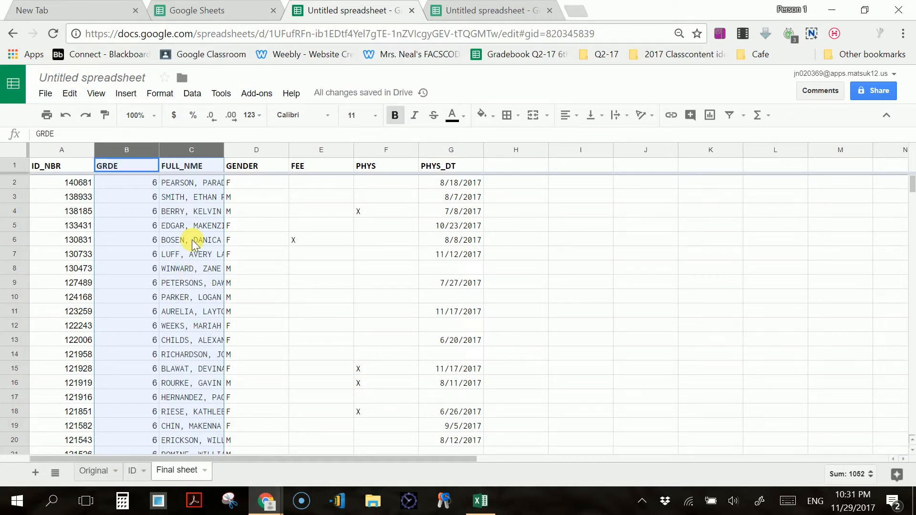
Add a new sheet and rename it 6TH GRADE.
{"action": "left_click", "coordinate": [37, 474]}
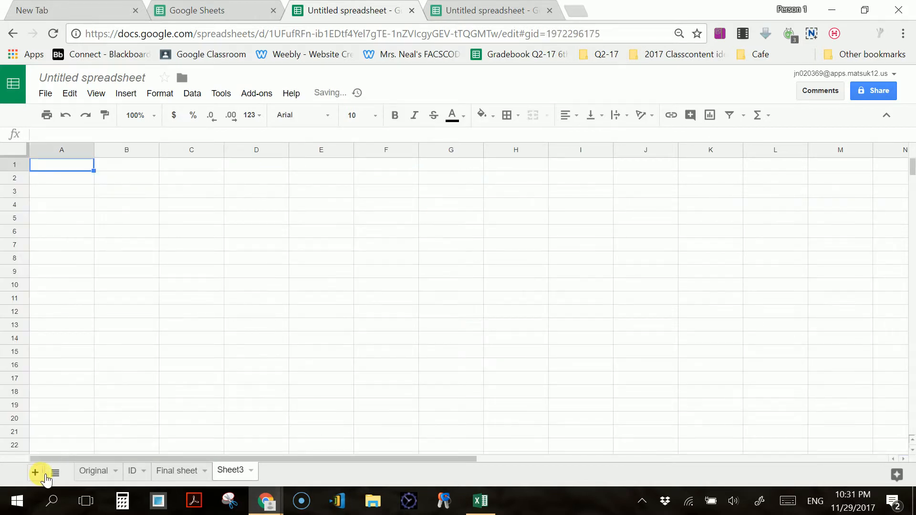
{"action": "right_click", "coordinate": [243, 476]}
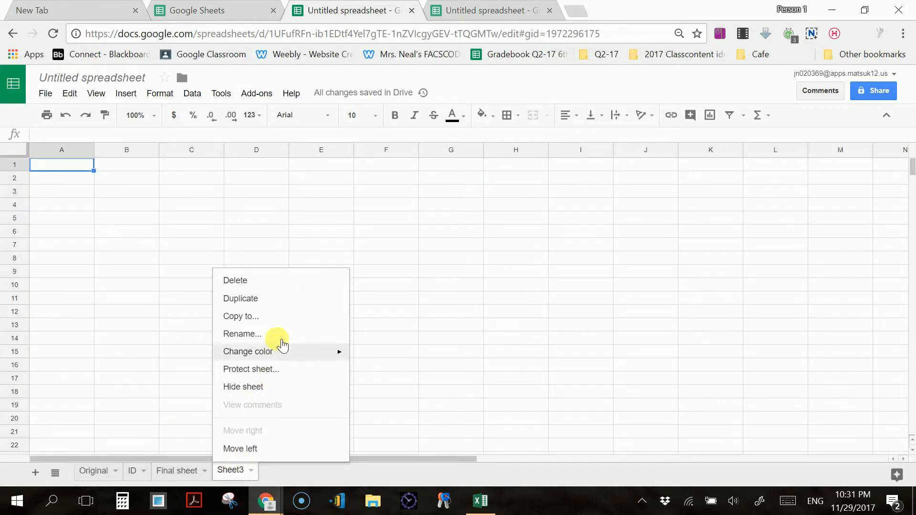
{"action": "left_click", "coordinate": [275, 333]}
{"action": "type", "text": "6TH"}
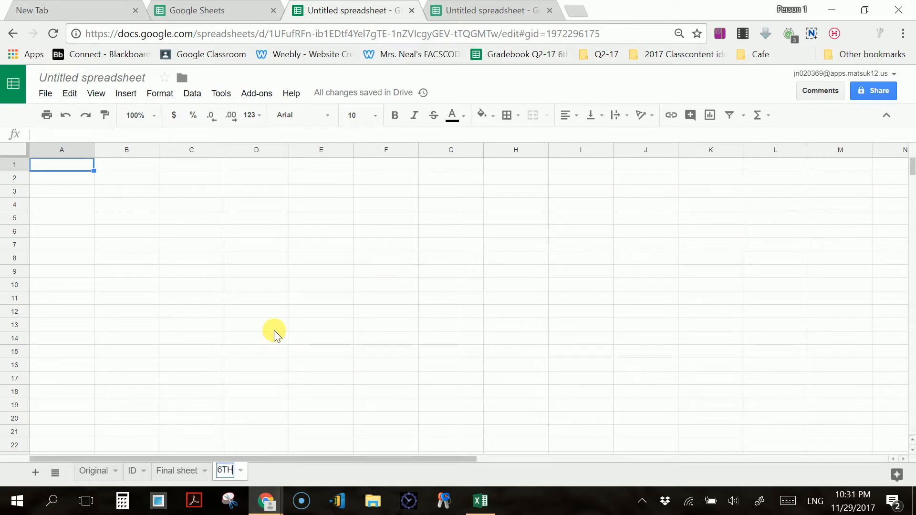
{"action": "type", "text": " GRADE"}
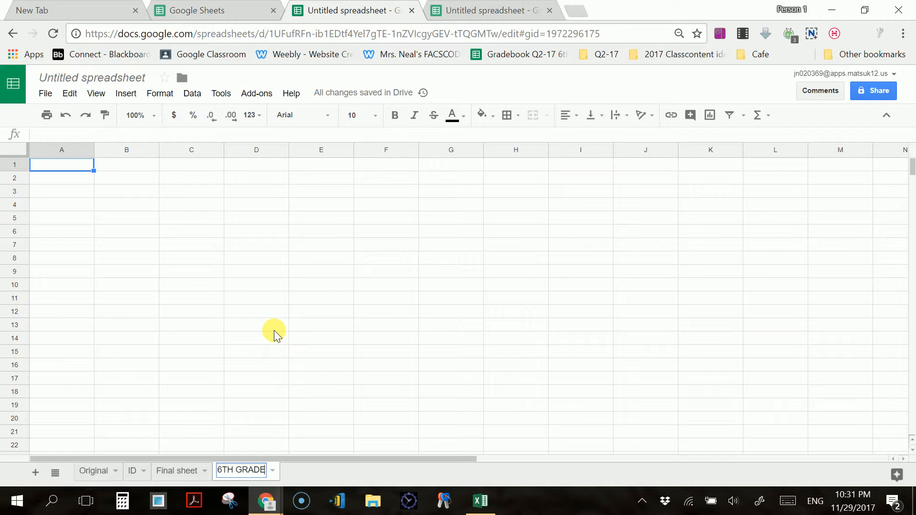
{"action": "key", "text": "Return"}
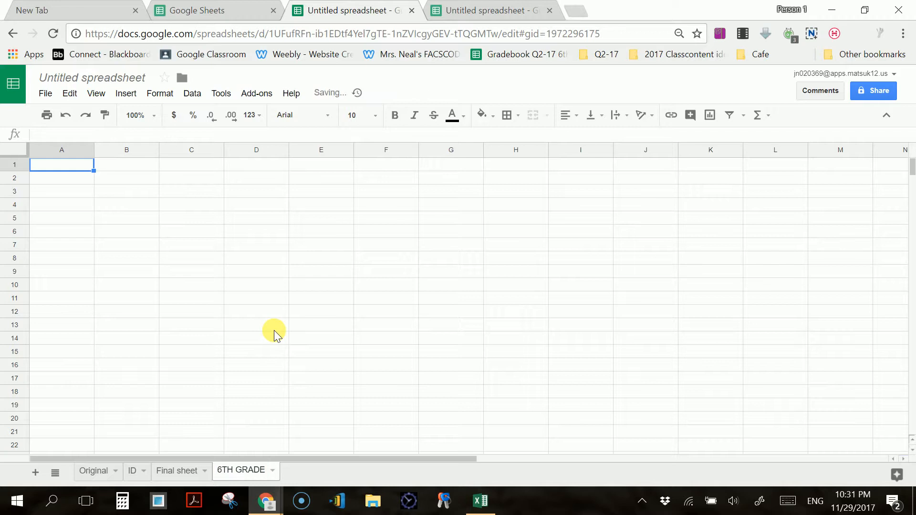
Copy the header and all grade 6 rows, A1:G47, from Final sheet and paste them as values only into 6TH GRADE.
{"action": "left_click", "coordinate": [182, 474]}
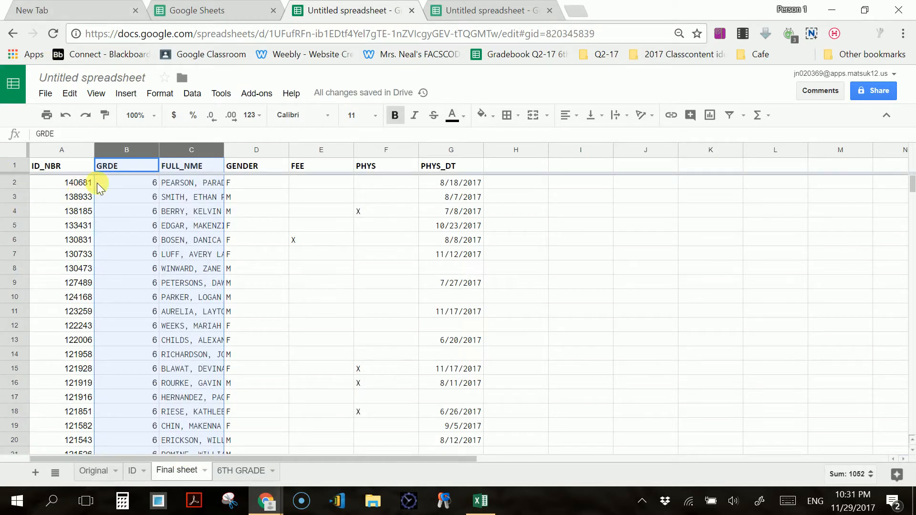
{"action": "left_click", "coordinate": [16, 167]}
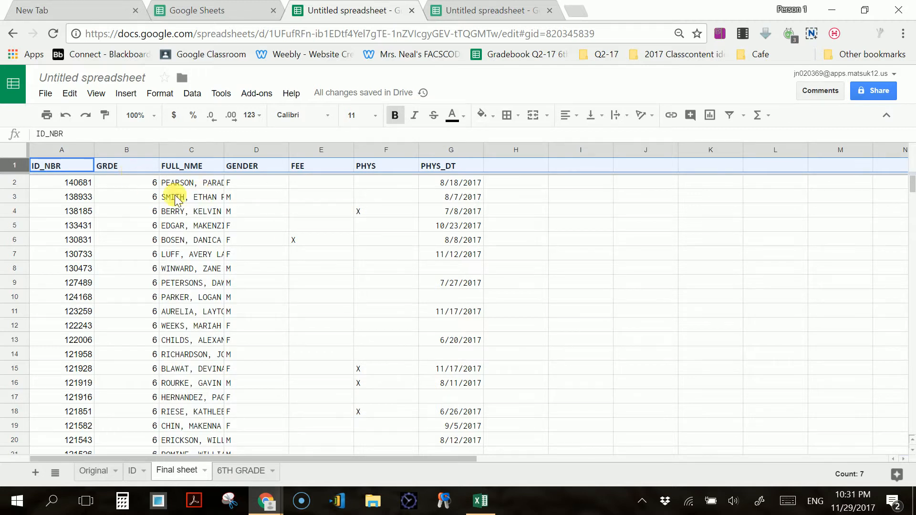
{"action": "scroll", "coordinate": [367, 260], "scroll_direction": "down", "scroll_amount": 13}
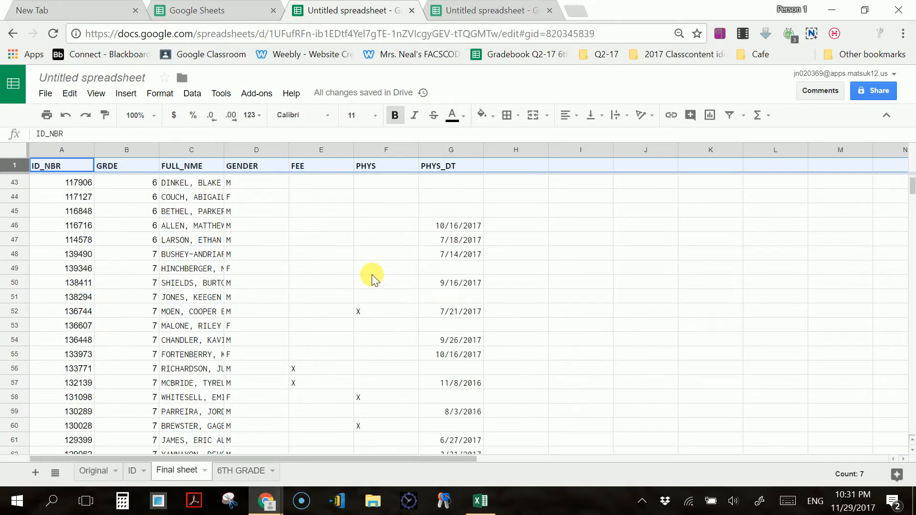
{"action": "left_click", "coordinate": [450, 239], "text": "shift"}
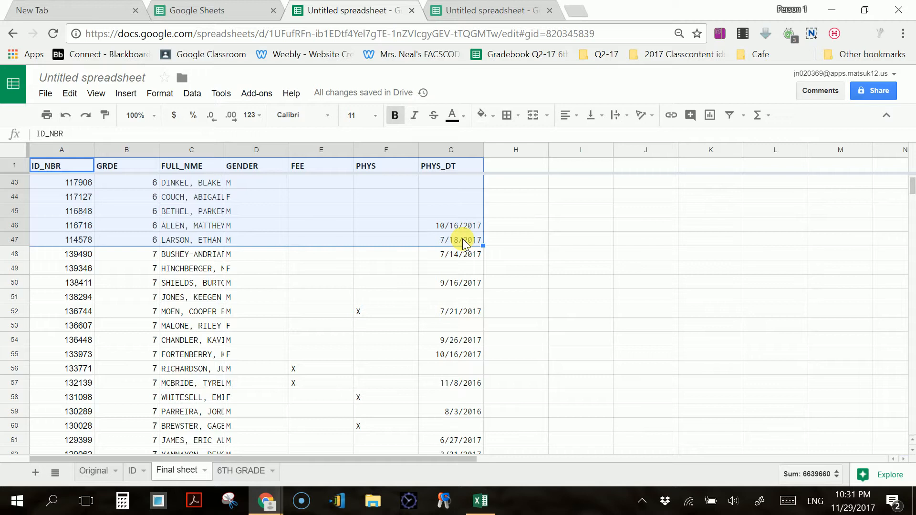
{"action": "left_click", "coordinate": [251, 473]}
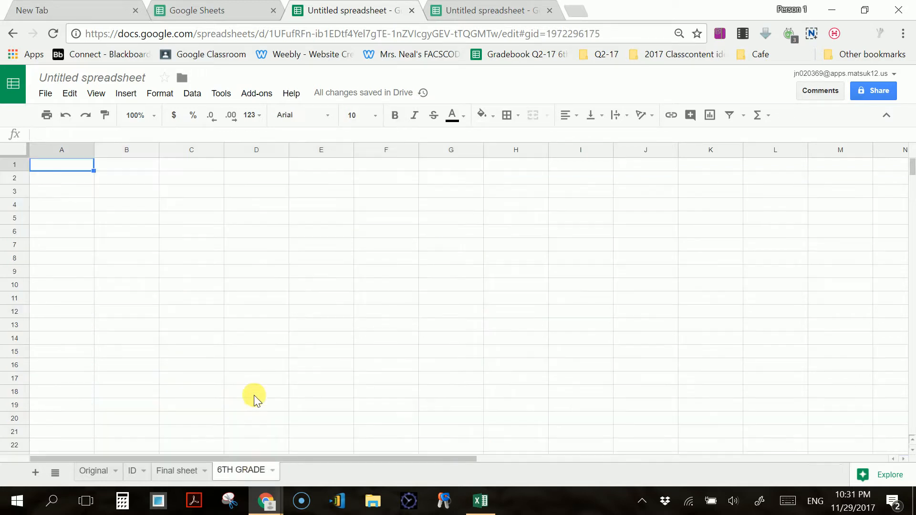
{"action": "left_click", "coordinate": [53, 91]}
{"action": "left_click", "coordinate": [76, 93]}
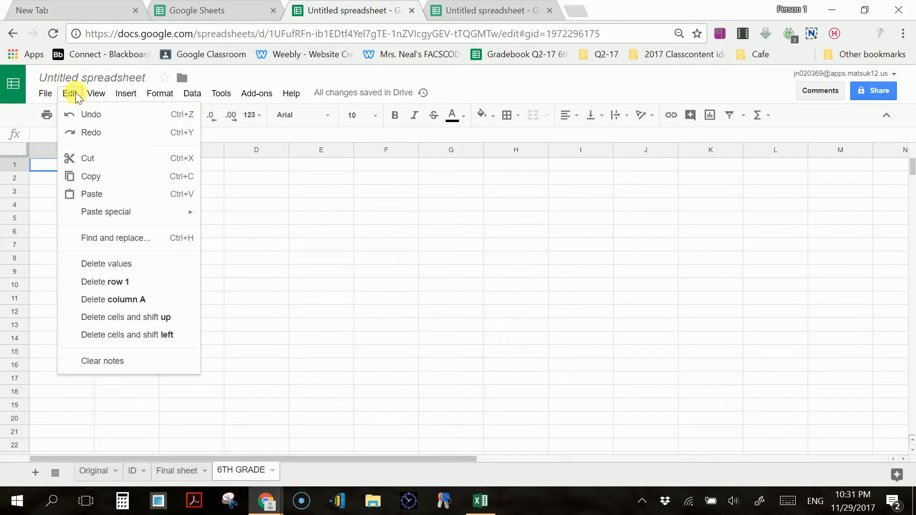
{"action": "mouse_move", "coordinate": [121, 212]}
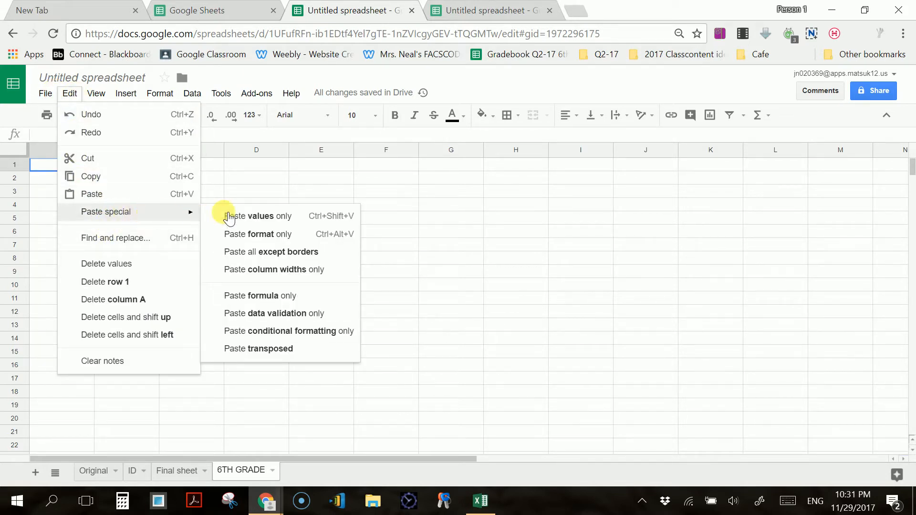
{"action": "left_click", "coordinate": [249, 216]}
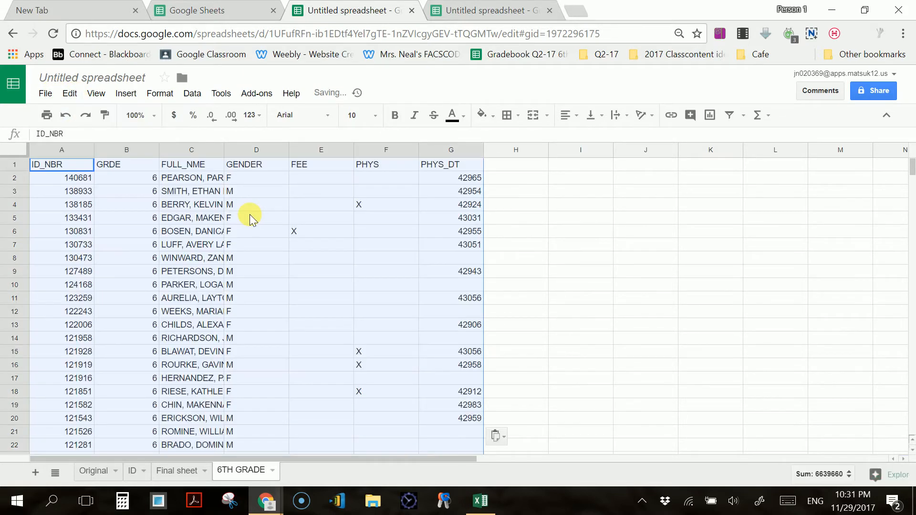
Check the pasted student rows on the 6TH GRADE sheet down to the last filled row.
{"action": "left_click", "coordinate": [115, 243]}
{"action": "left_click", "coordinate": [220, 218]}
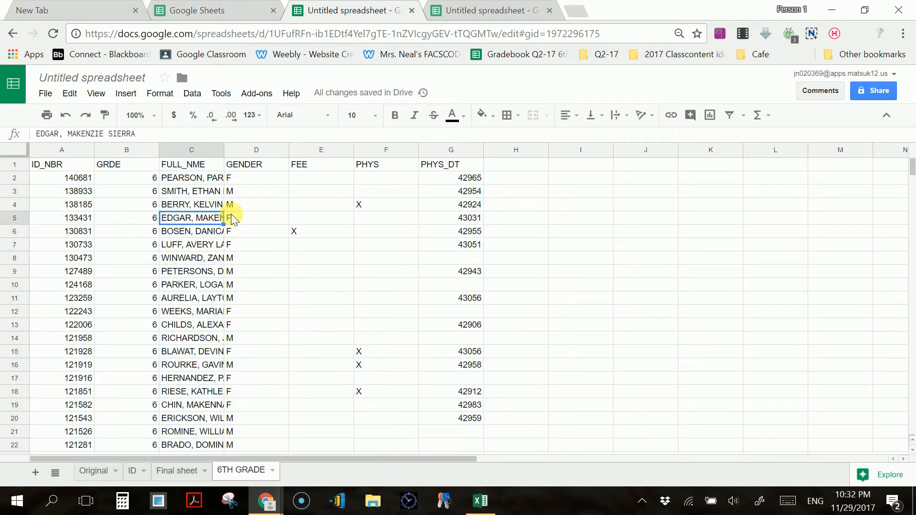
{"action": "left_click", "coordinate": [300, 215]}
{"action": "left_click", "coordinate": [201, 194]}
{"action": "left_click", "coordinate": [147, 182]}
{"action": "left_click", "coordinate": [142, 218]}
{"action": "left_click", "coordinate": [191, 206]}
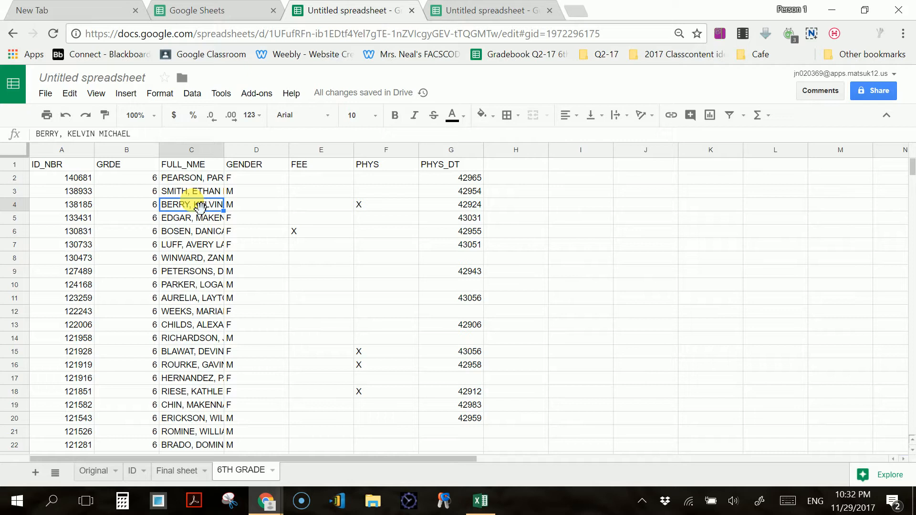
{"action": "scroll", "coordinate": [229, 296], "scroll_direction": "down", "scroll_amount": 12}
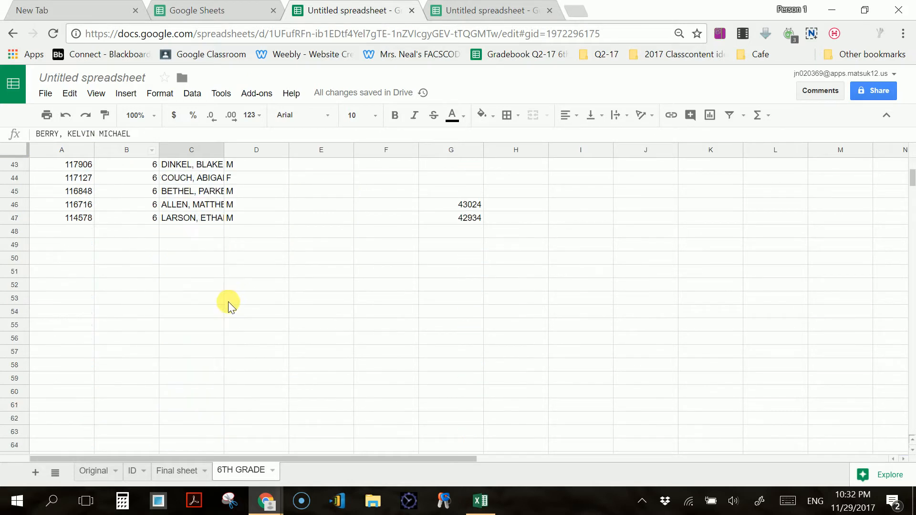
{"action": "scroll", "coordinate": [228, 301], "scroll_direction": "up", "scroll_amount": 2}
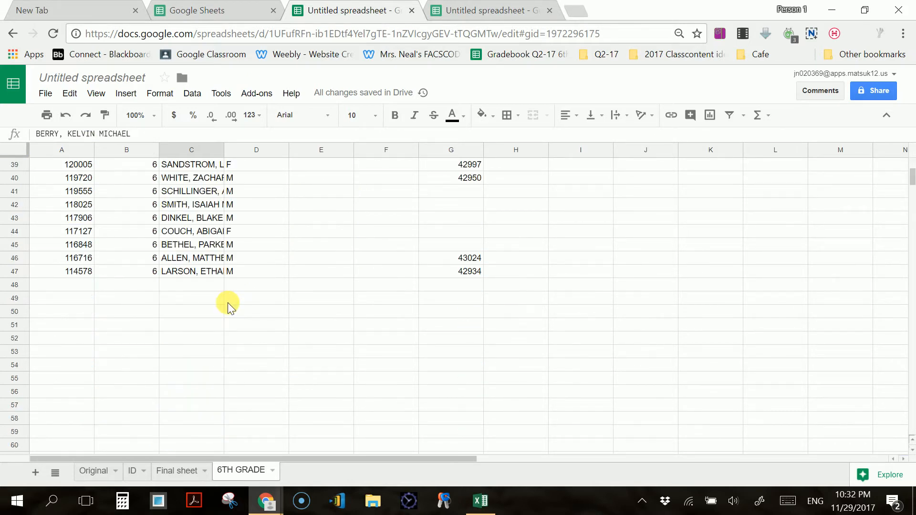
{"action": "left_click", "coordinate": [12, 271]}
Select the grade 7 and 8 rows plus the final row without a grade, A48:G152, on Final sheet.
{"action": "left_click", "coordinate": [188, 471]}
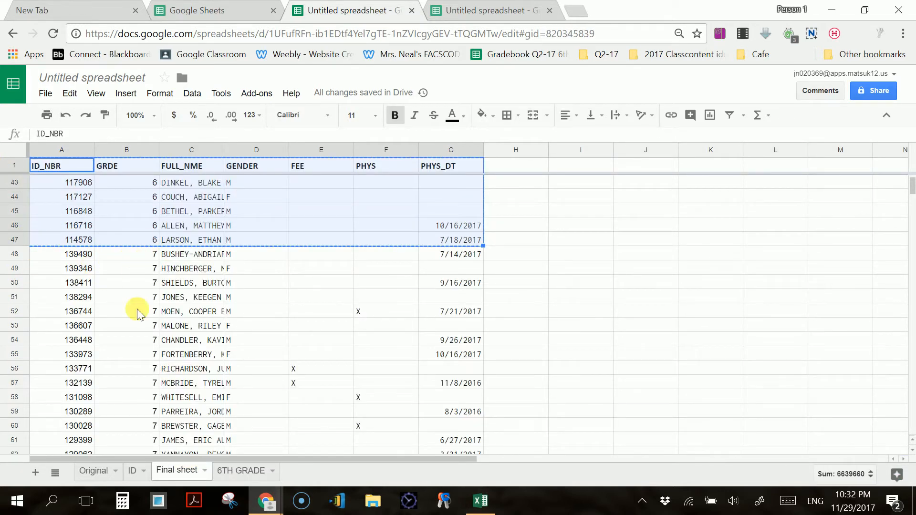
{"action": "scroll", "coordinate": [146, 401], "scroll_direction": "down", "scroll_amount": 4}
{"action": "scroll", "coordinate": [145, 400], "scroll_direction": "up", "scroll_amount": 4}
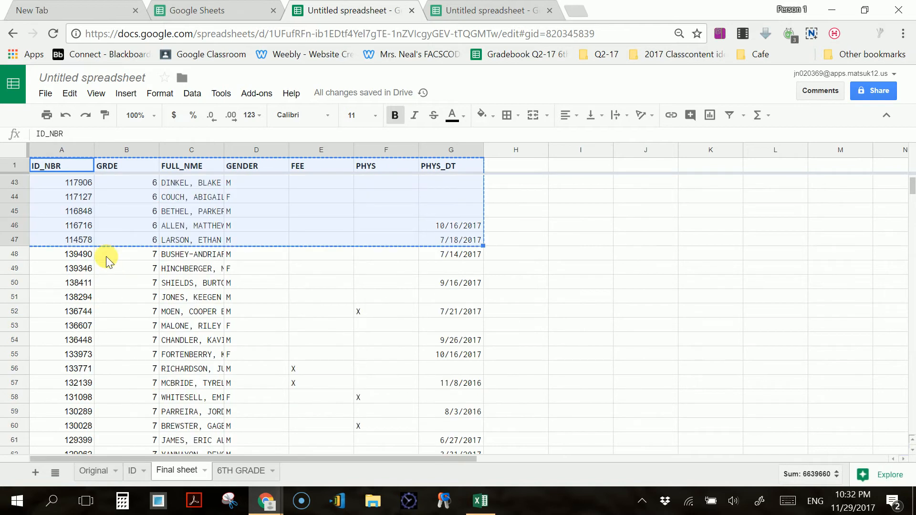
{"action": "left_click", "coordinate": [20, 252]}
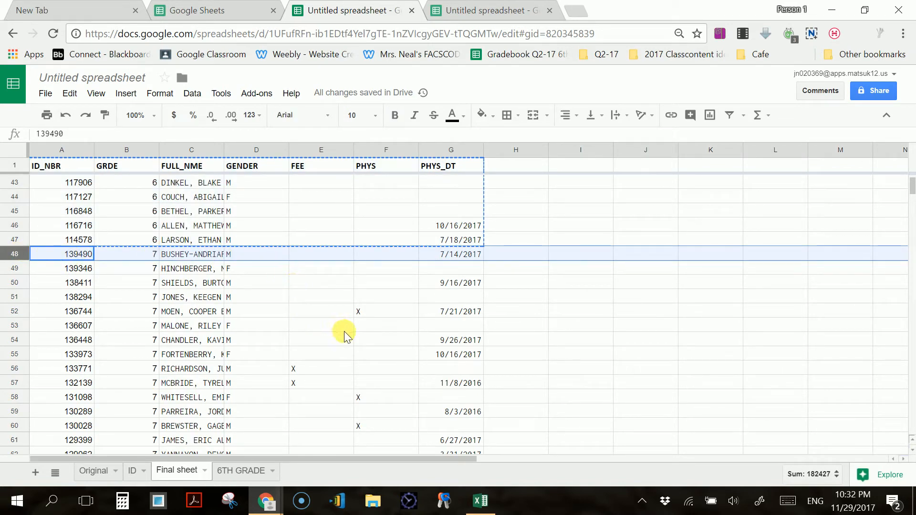
{"action": "scroll", "coordinate": [441, 325], "scroll_direction": "down", "scroll_amount": 12}
{"action": "scroll", "coordinate": [435, 337], "scroll_direction": "down", "scroll_amount": 20}
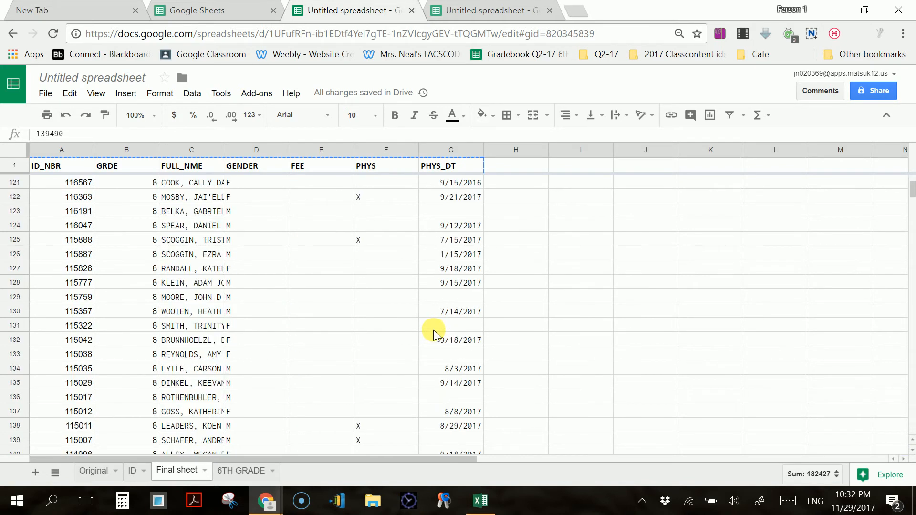
{"action": "left_click", "coordinate": [462, 301], "text": "shift"}
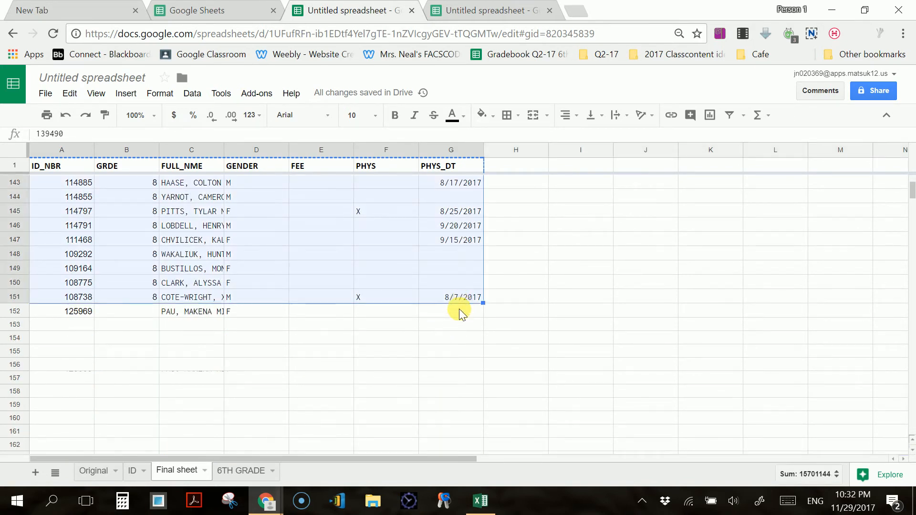
{"action": "left_click", "coordinate": [459, 310], "text": "shift"}
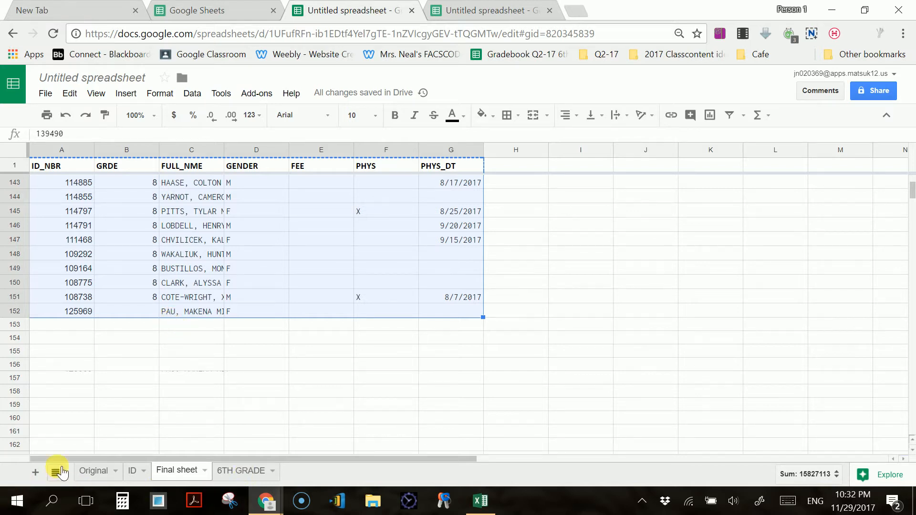
Add another new sheet and rename it 7&8th GRADE.
{"action": "left_click", "coordinate": [35, 472]}
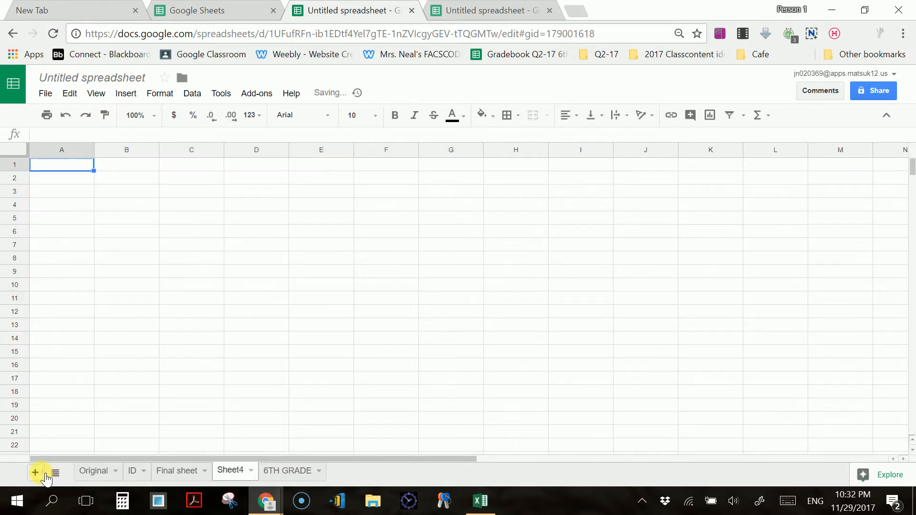
{"action": "right_click", "coordinate": [230, 473]}
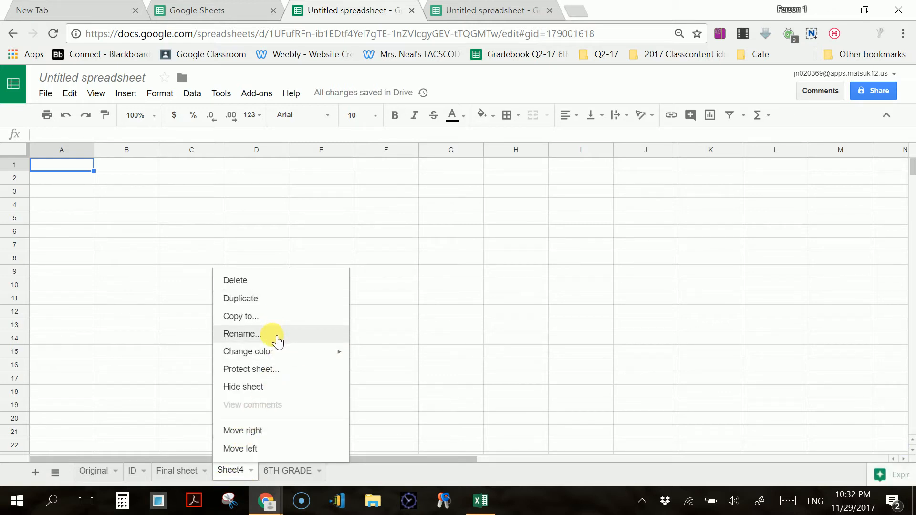
{"action": "left_click", "coordinate": [276, 336]}
{"action": "type", "text": "7th"}
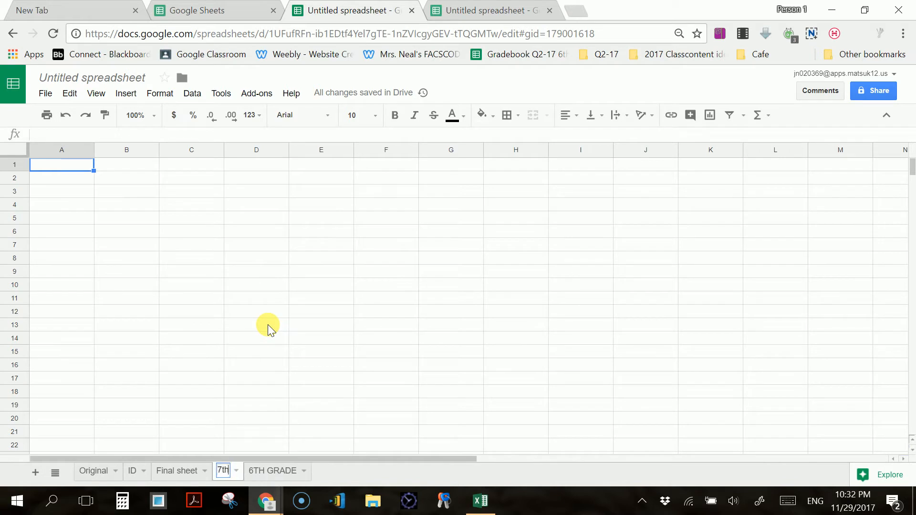
{"action": "key", "text": "BackSpace"}
{"action": "key", "text": "BackSpace"}
{"action": "type", "text": "&8th"}
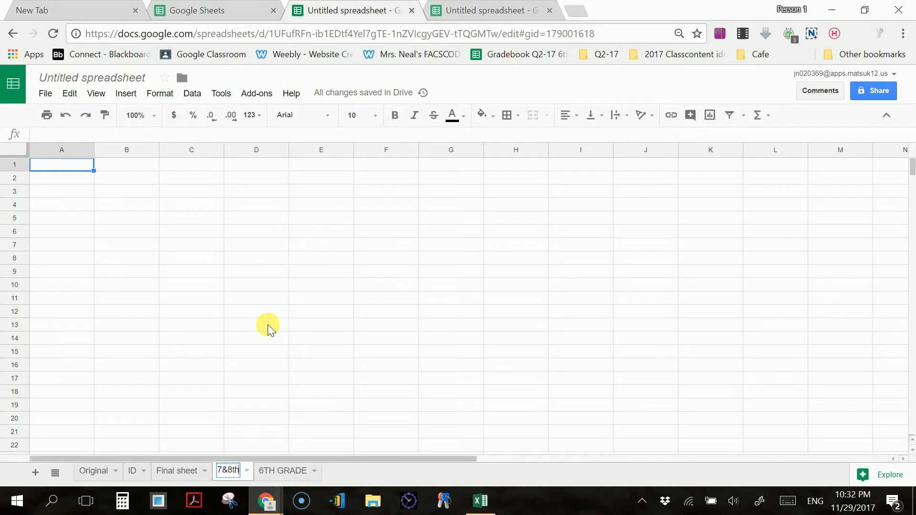
{"action": "type", "text": " GRAD"}
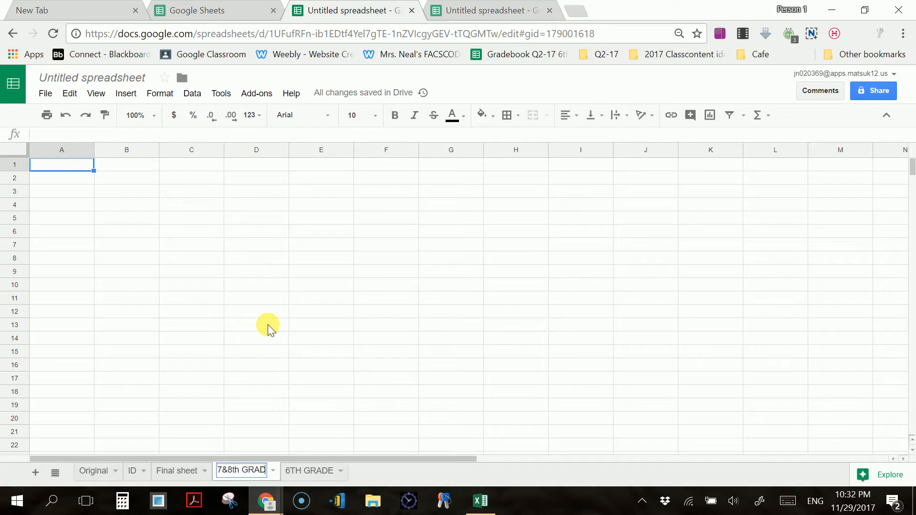
{"action": "type", "text": "E"}
{"action": "key", "text": "Return"}
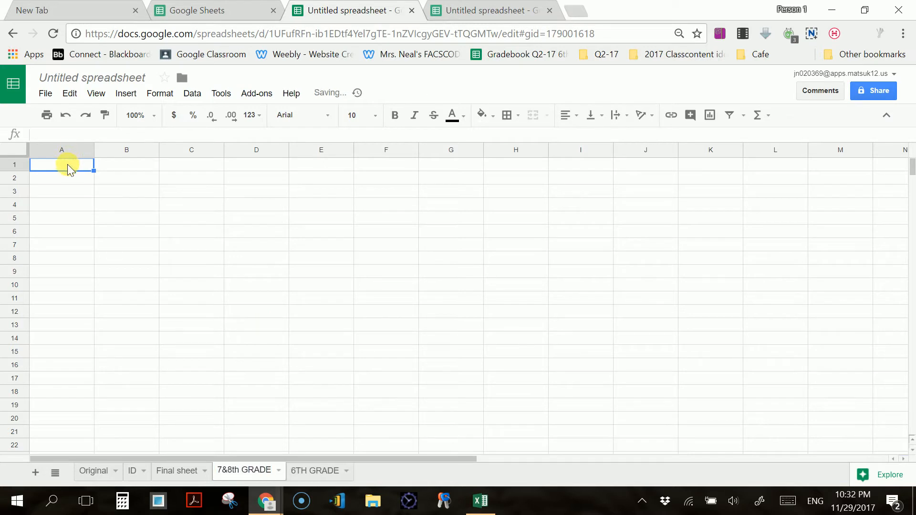
Paste the clipboard rows as values only at A1 of the 7&8th GRADE sheet.
{"action": "left_click", "coordinate": [66, 95]}
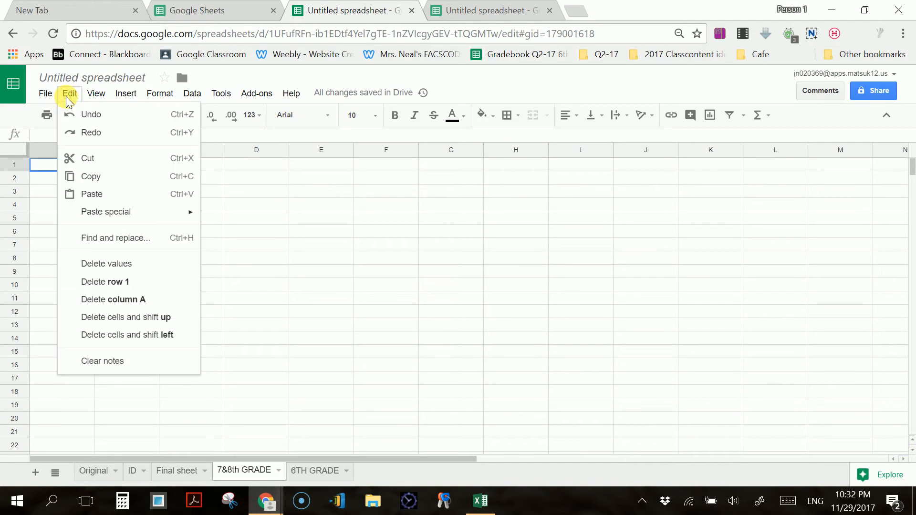
{"action": "mouse_move", "coordinate": [121, 211]}
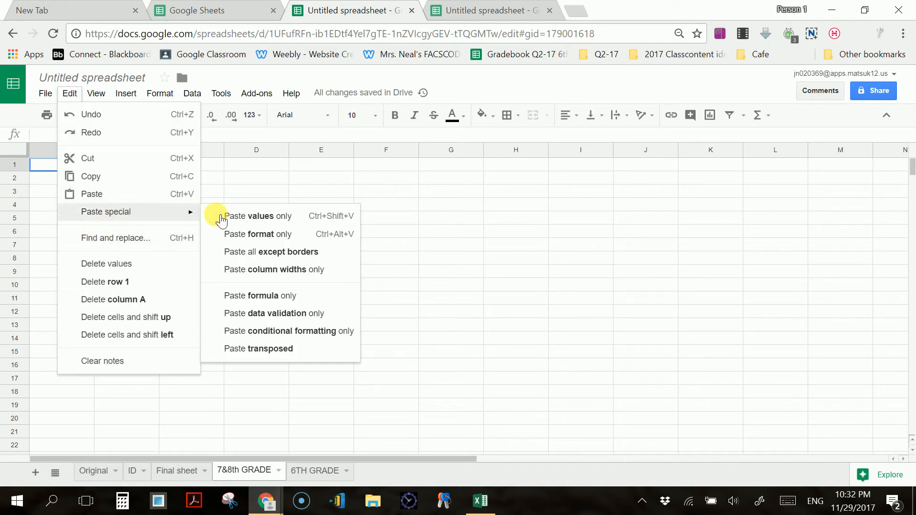
{"action": "left_click", "coordinate": [228, 217]}
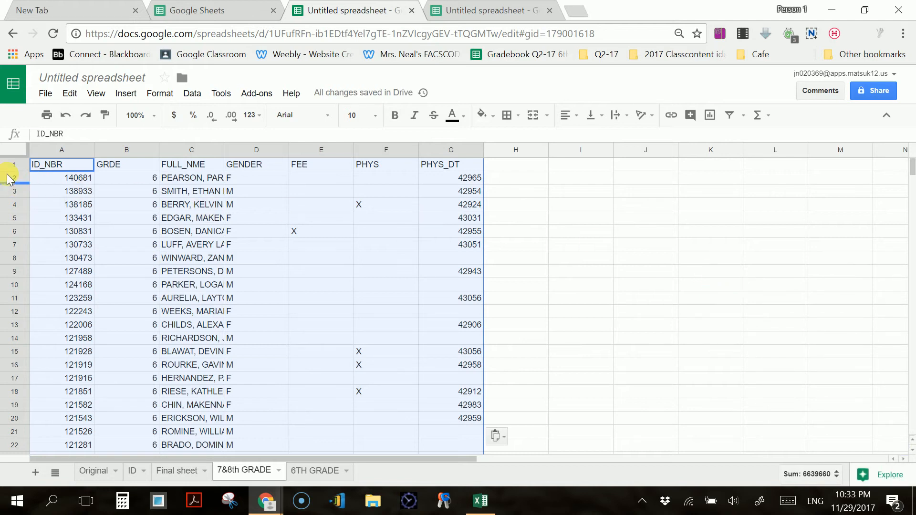
Freeze the header row of the 7&8th GRADE sheet up to current row 1.
{"action": "left_click", "coordinate": [17, 167]}
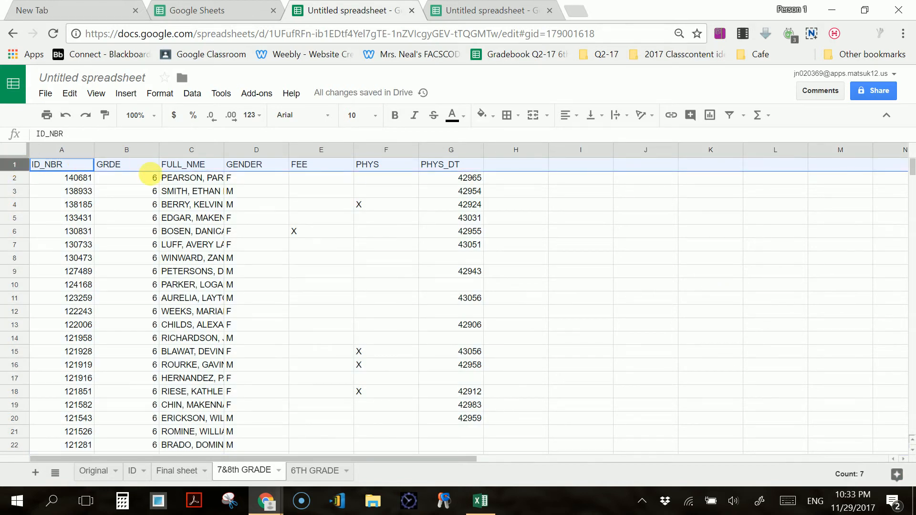
{"action": "left_click", "coordinate": [118, 179]}
{"action": "left_click", "coordinate": [14, 165]}
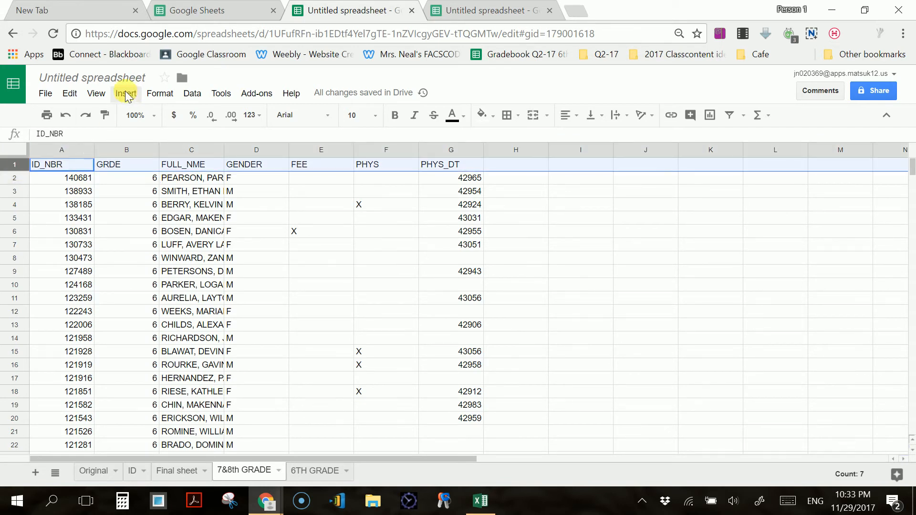
{"action": "left_click", "coordinate": [99, 94]}
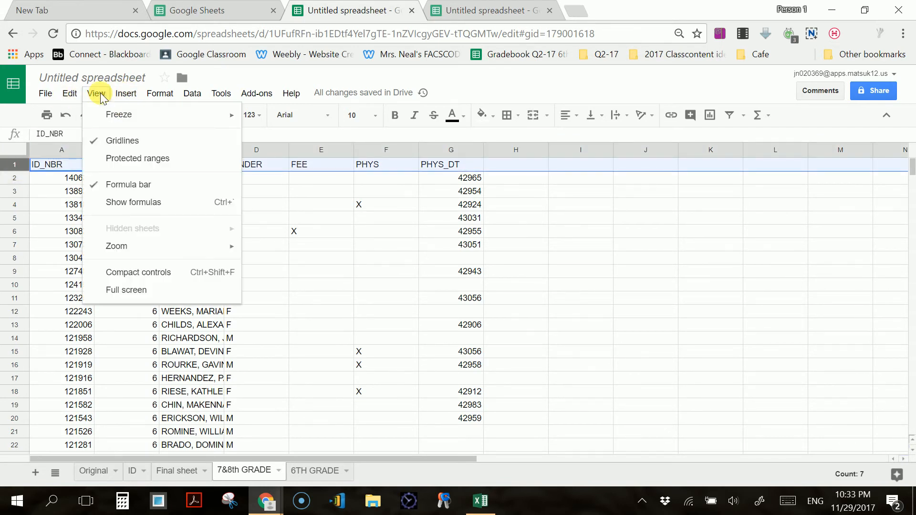
{"action": "mouse_move", "coordinate": [107, 119]}
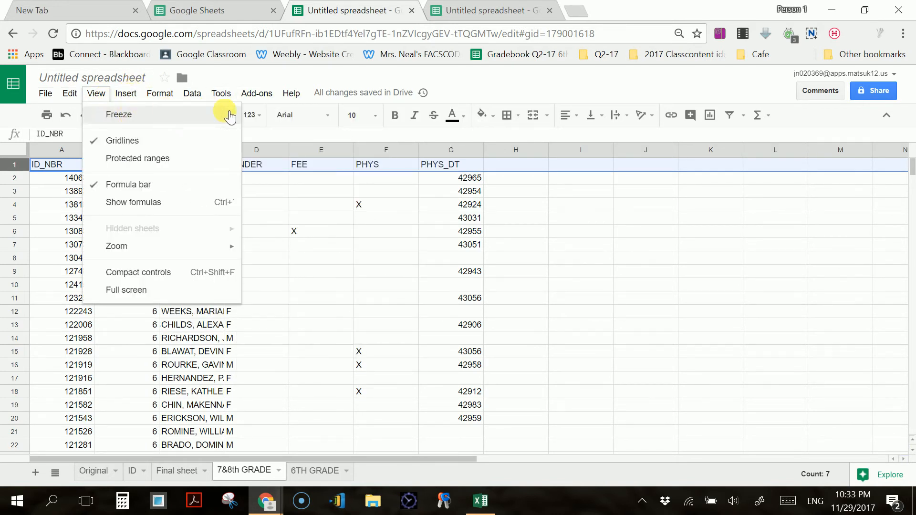
{"action": "mouse_move", "coordinate": [230, 115]}
{"action": "left_click", "coordinate": [291, 177]}
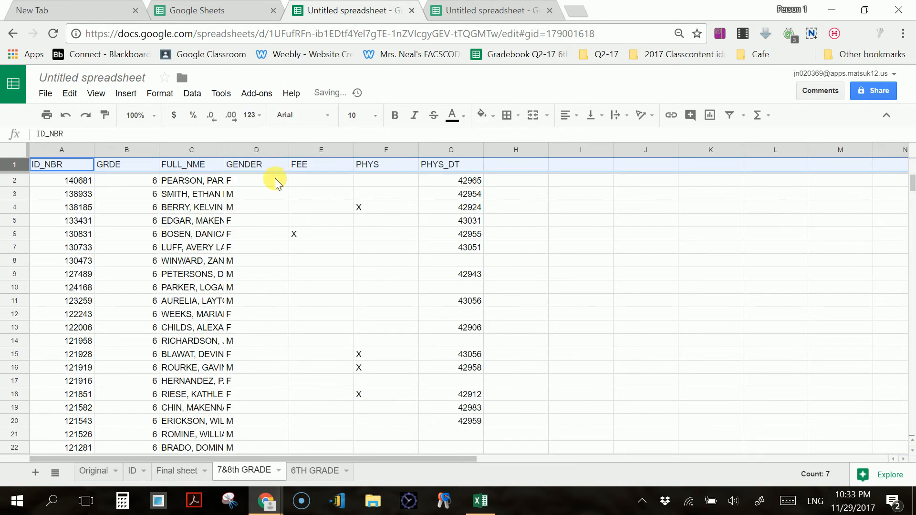
{"action": "left_click", "coordinate": [172, 195]}
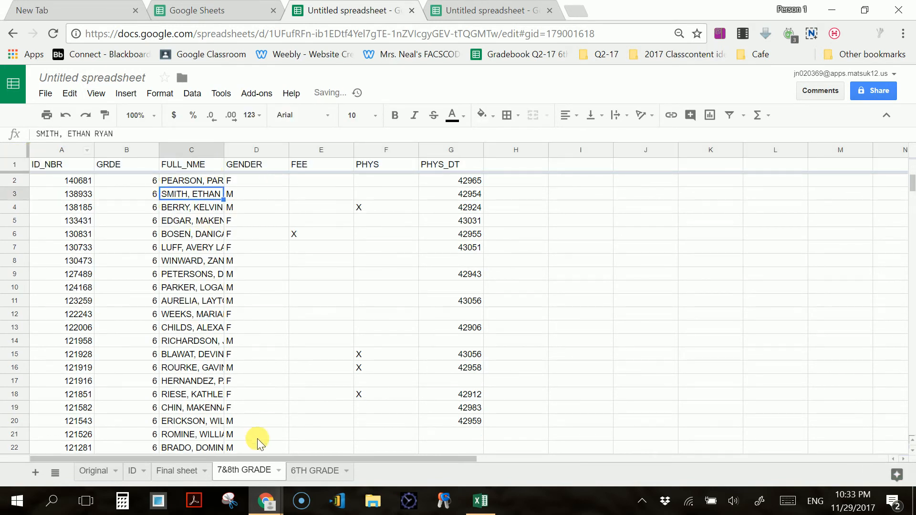
Freeze row 1 of the 6TH GRADE sheet as its header and move that sheet ahead of 7&8th GRADE.
{"action": "left_click", "coordinate": [308, 470]}
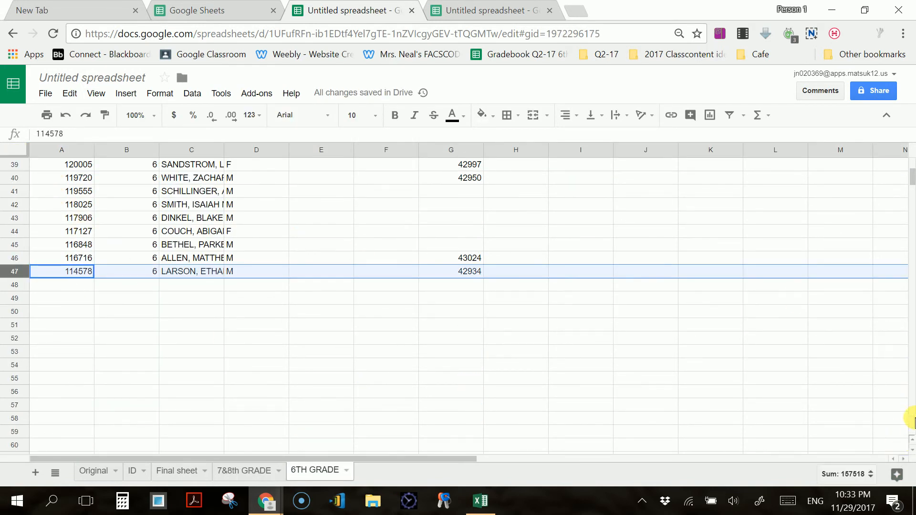
{"action": "left_click_drag", "start_coordinate": [911, 179], "coordinate": [911, 159]}
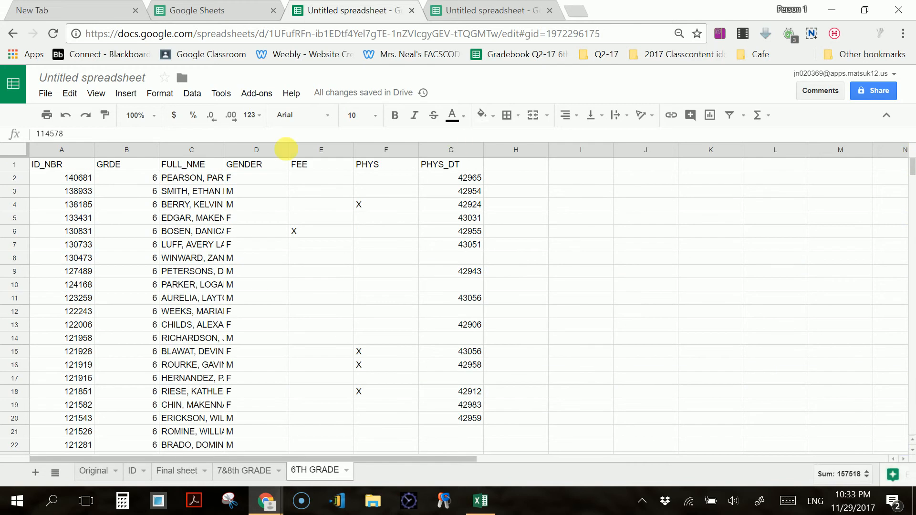
{"action": "left_click", "coordinate": [14, 164]}
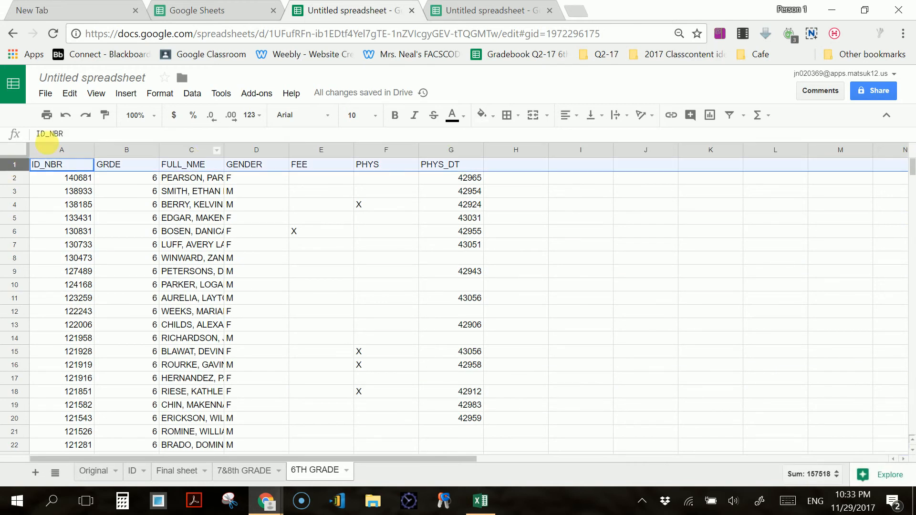
{"action": "left_click", "coordinate": [96, 93]}
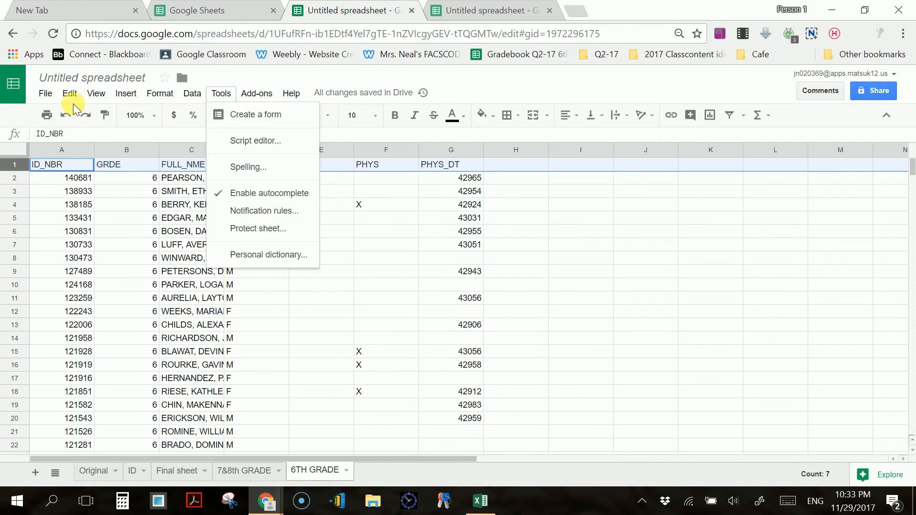
{"action": "mouse_move", "coordinate": [95, 93]}
{"action": "mouse_move", "coordinate": [114, 120]}
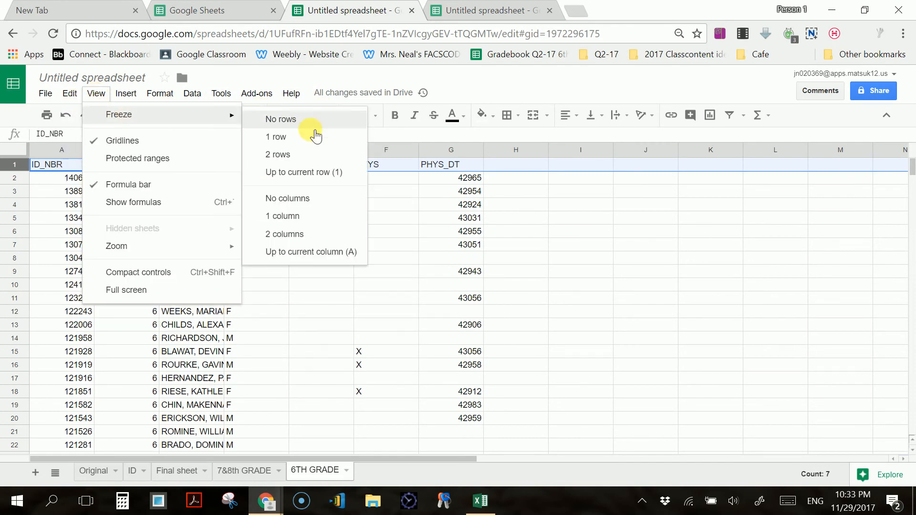
{"action": "left_click", "coordinate": [309, 172]}
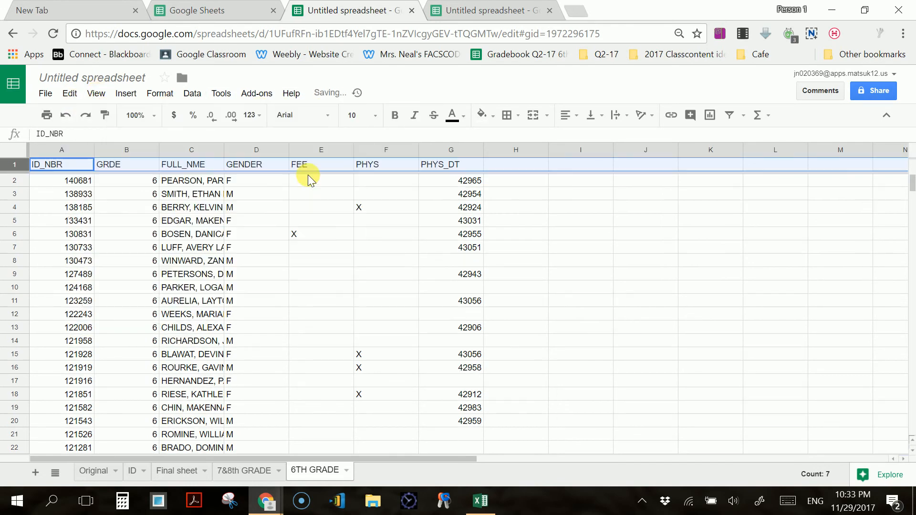
{"action": "left_click", "coordinate": [71, 194]}
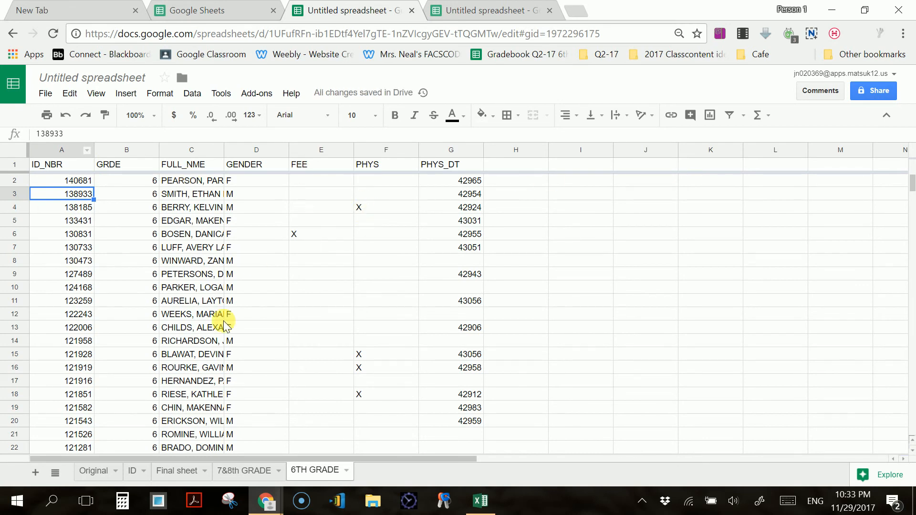
{"action": "left_click_drag", "start_coordinate": [324, 468], "coordinate": [243, 470]}
Rename the Final sheet as Formula.
{"action": "left_click", "coordinate": [171, 471]}
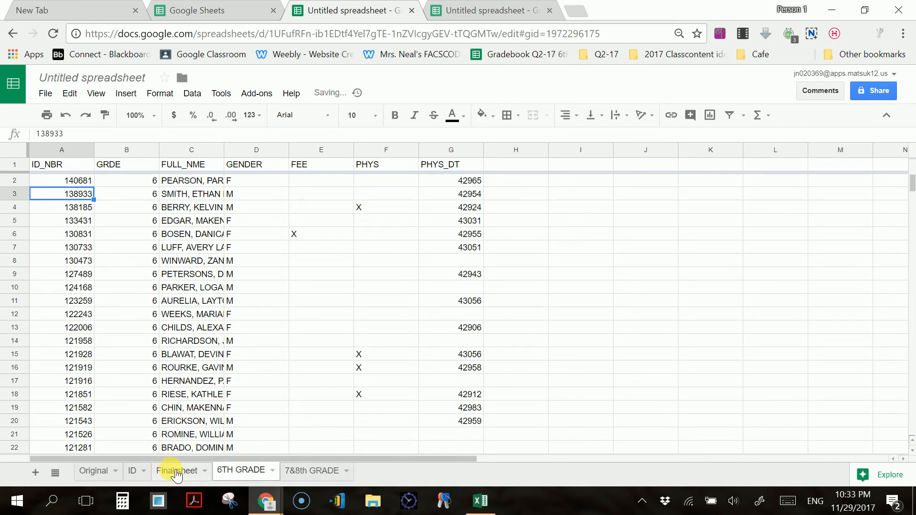
{"action": "right_click", "coordinate": [174, 471]}
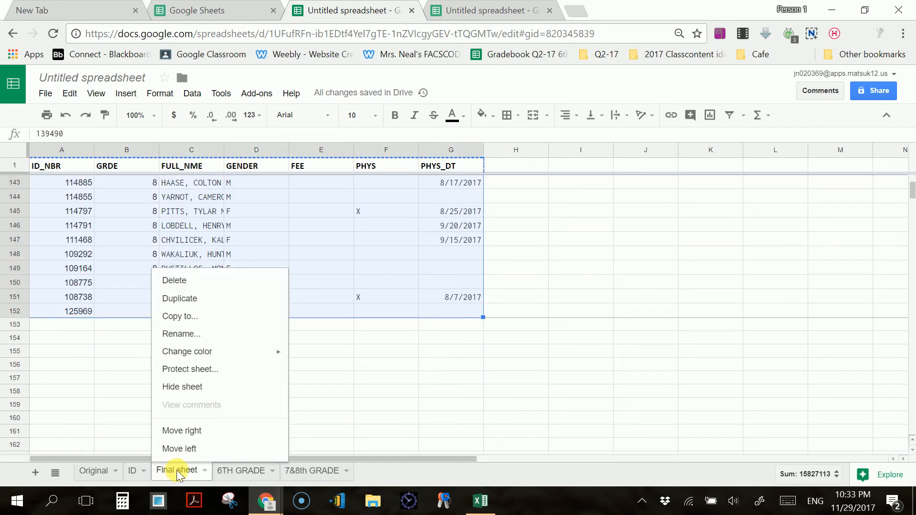
{"action": "left_click", "coordinate": [206, 336]}
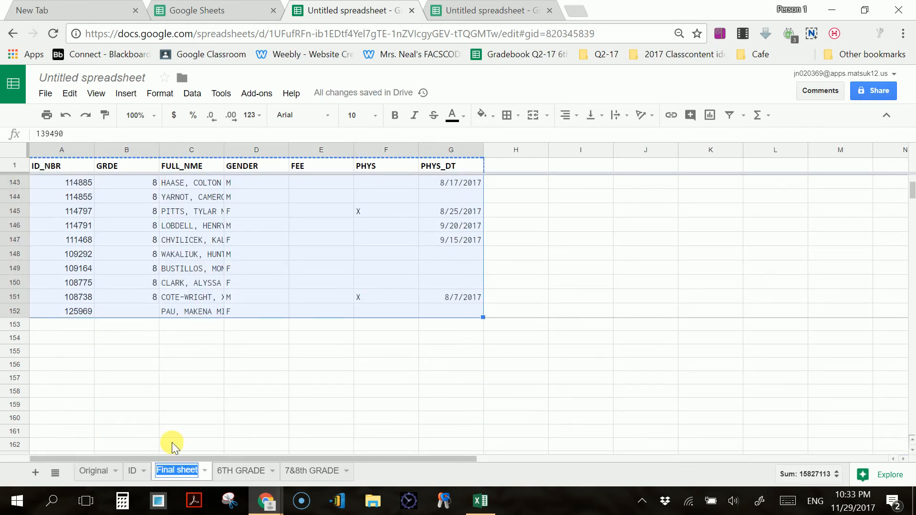
{"action": "type", "text": "F"}
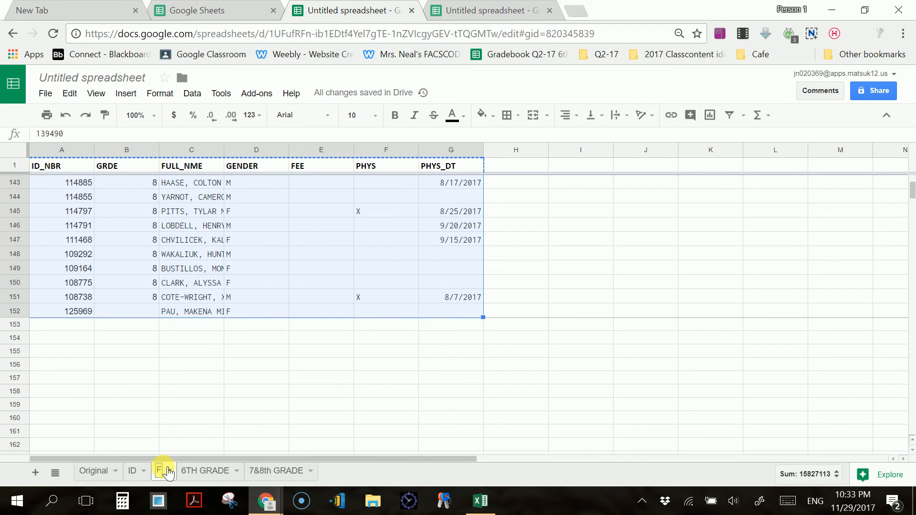
{"action": "type", "text": "i"}
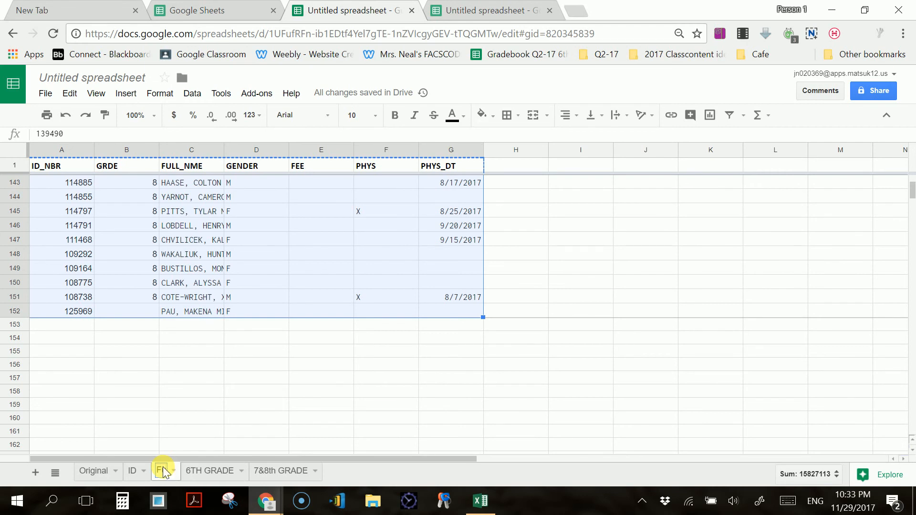
{"action": "type", "text": "na"}
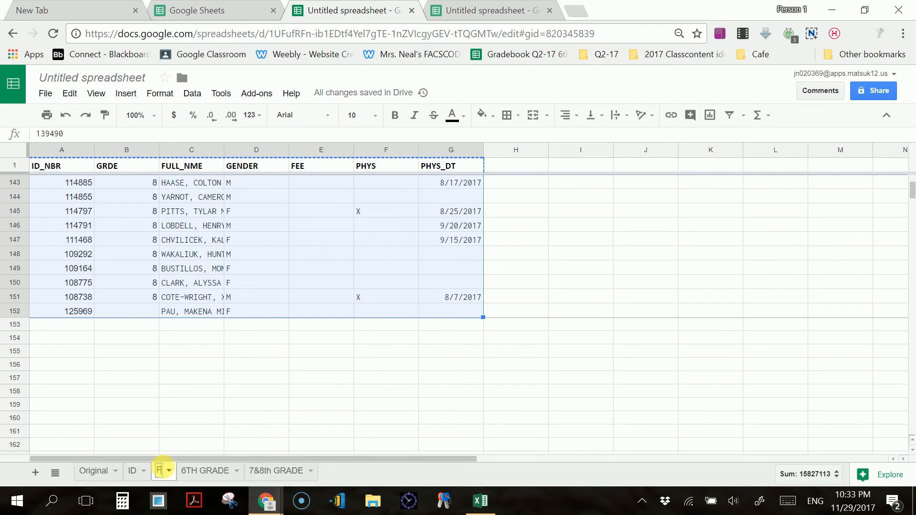
{"action": "type", "text": "ula"}
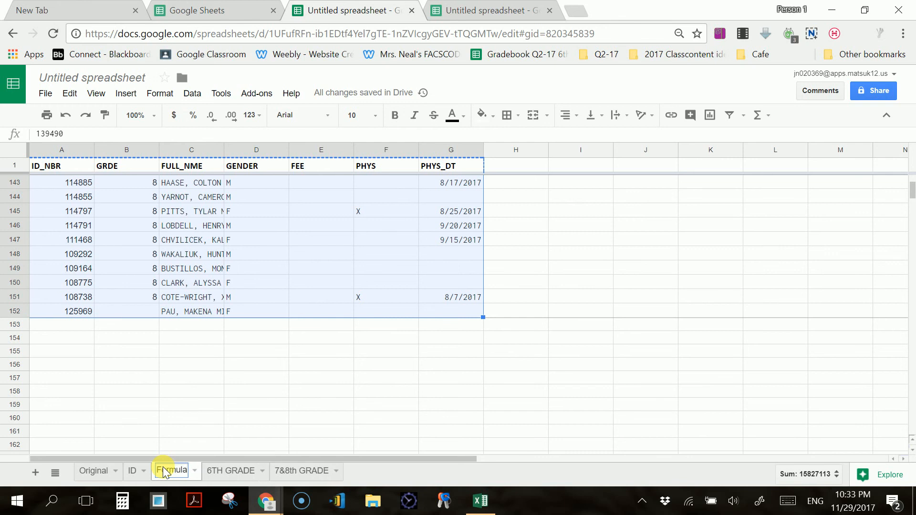
{"action": "key", "text": "Return"}
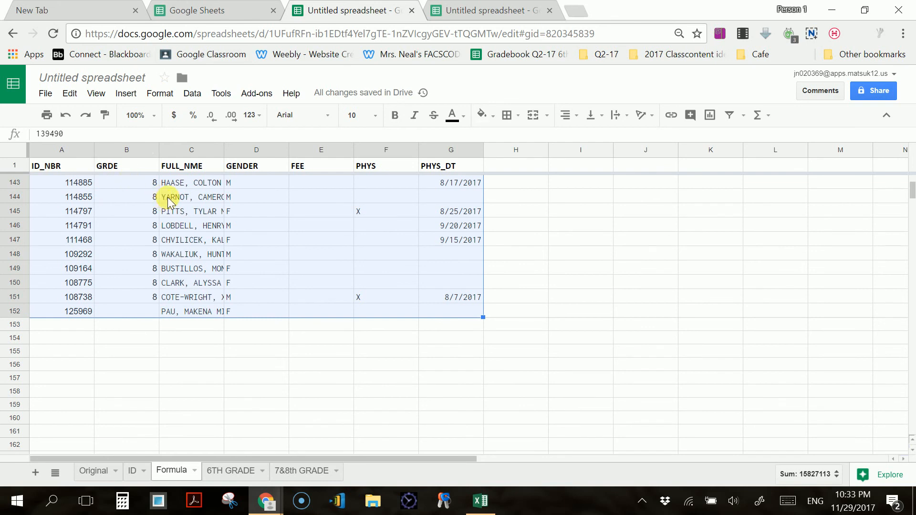
{"action": "key", "text": "alt+Tab"}
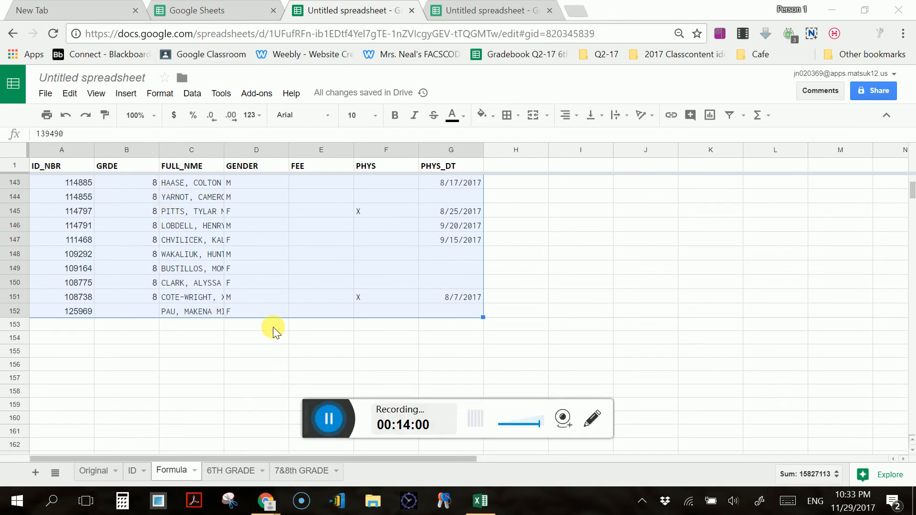